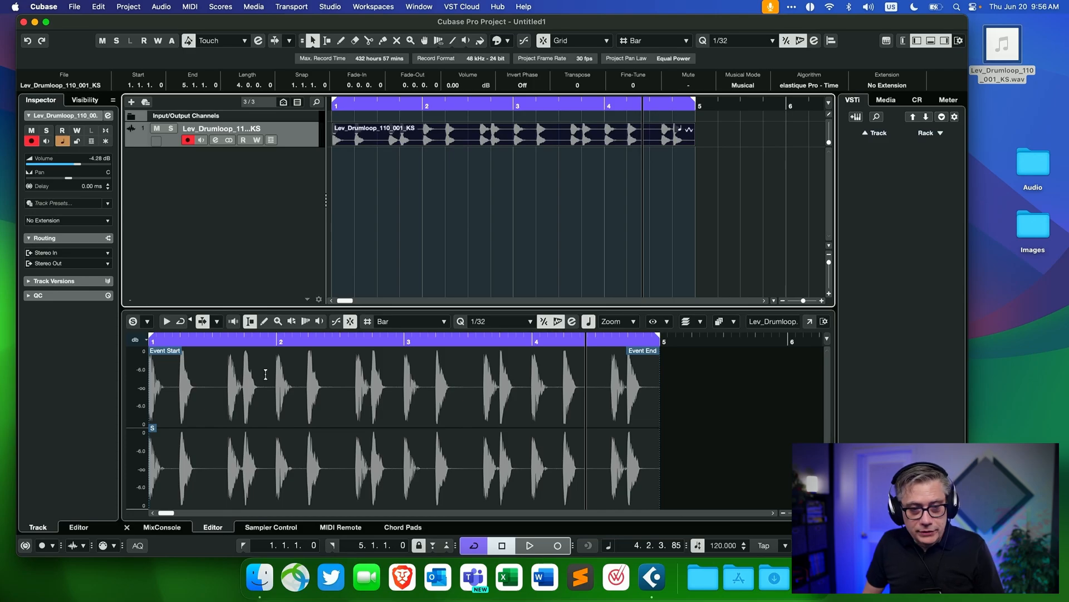
Play the drum loop in the cycle range to audition it, and stop playback
{"action": "key", "text": "space"}
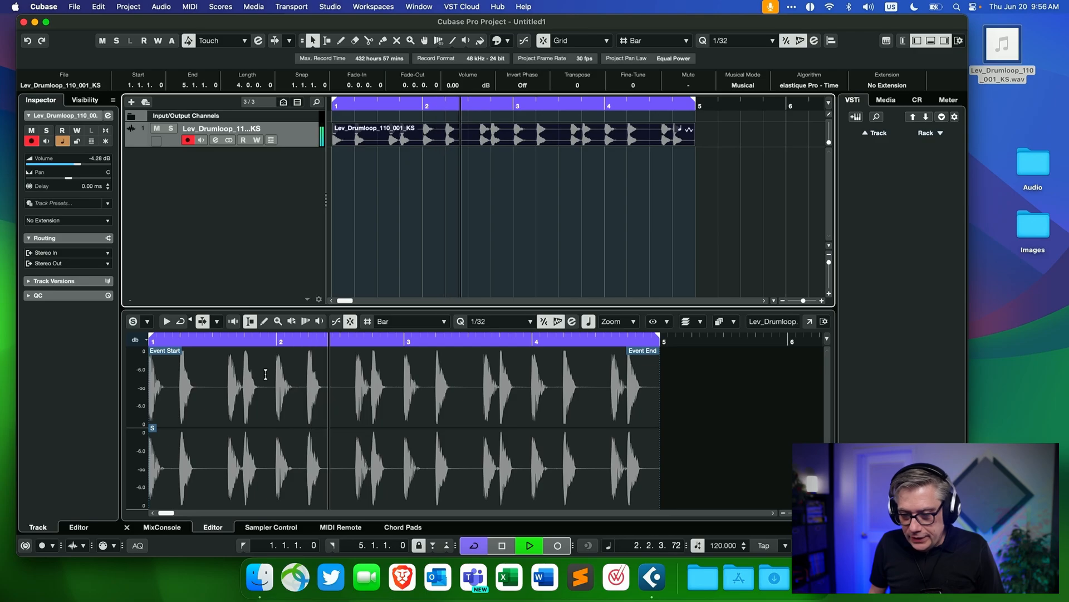
{"action": "key", "text": "space"}
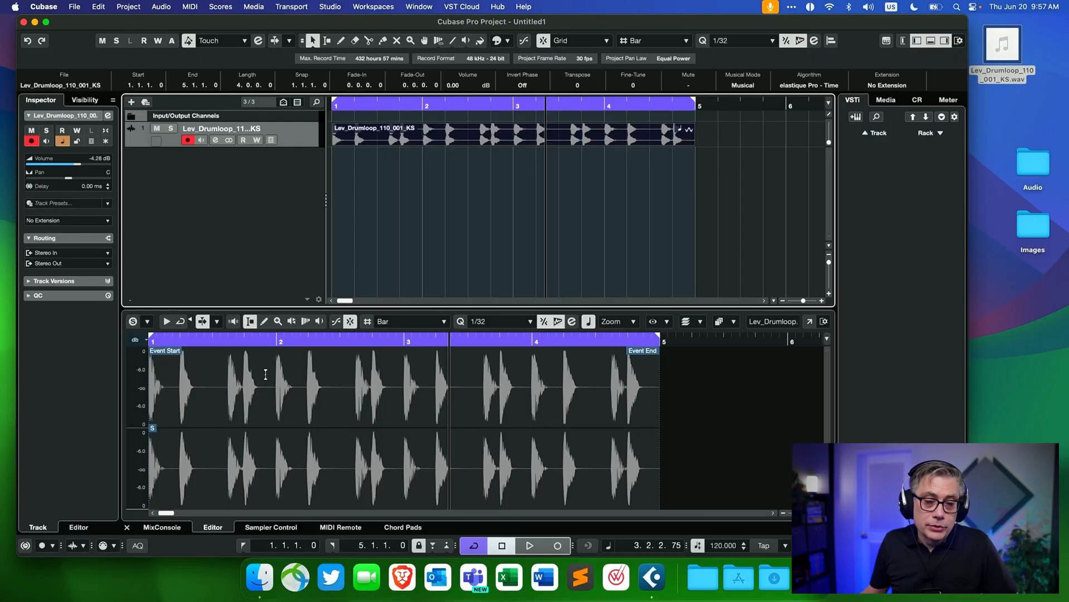
Add one group channel with a 7.1.4 configuration, output to Stereo Out, created inside a folder
{"action": "right_click", "coordinate": [232, 194]}
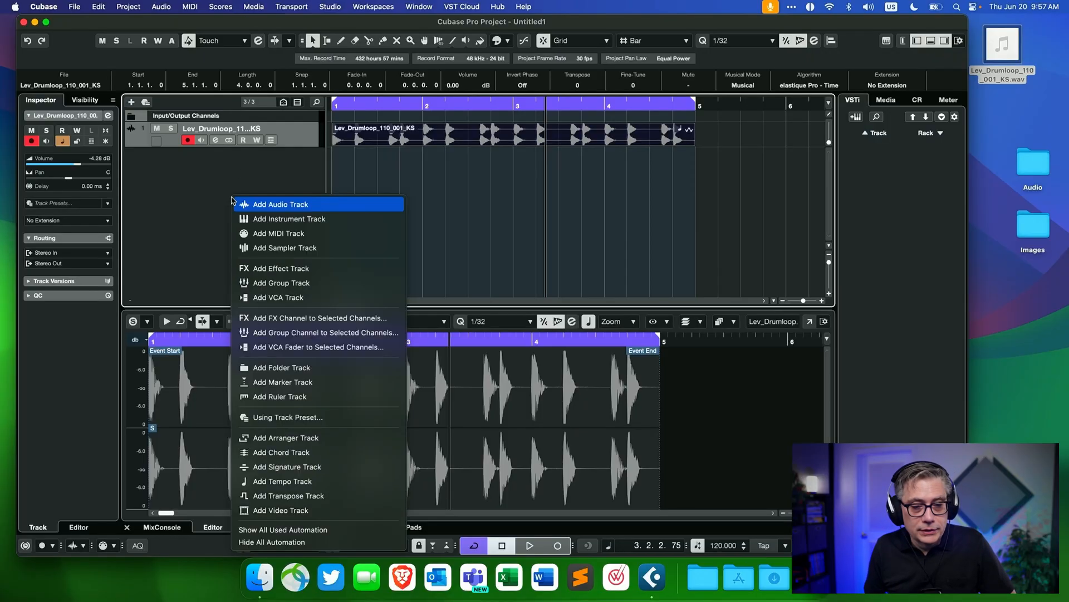
{"action": "left_click", "coordinate": [287, 284]}
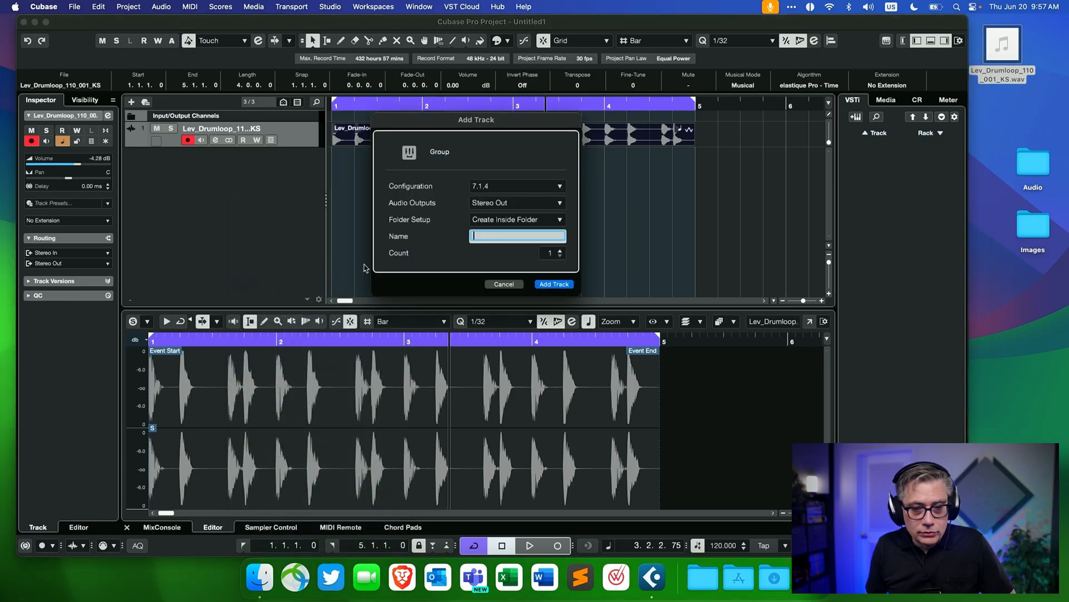
{"action": "left_click", "coordinate": [554, 285]}
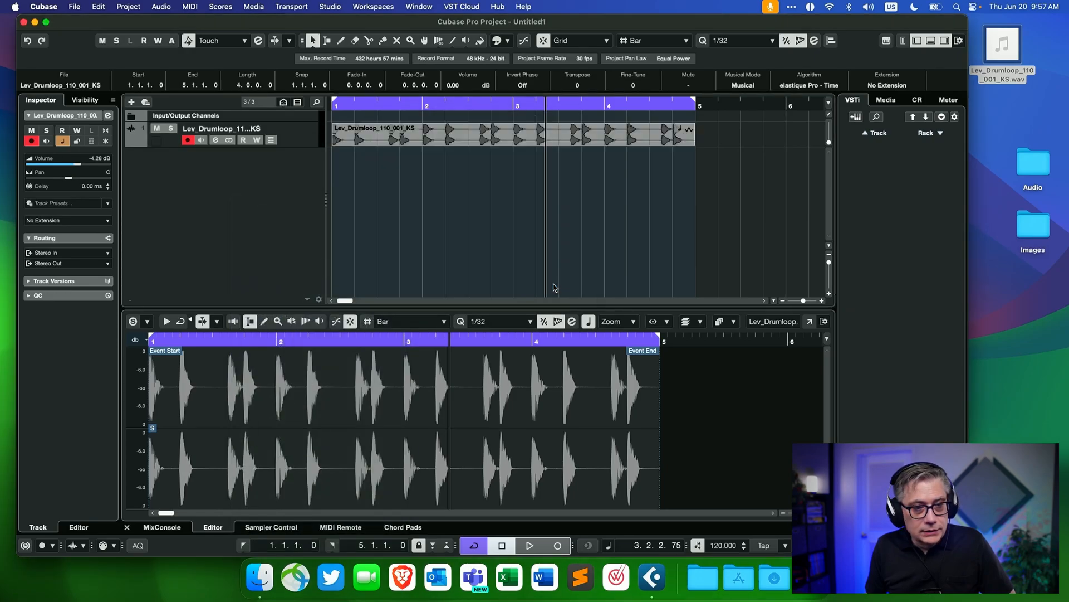
Route the drum loop track's output to Group 01 and play the loop through the group
{"action": "left_click", "coordinate": [215, 140]}
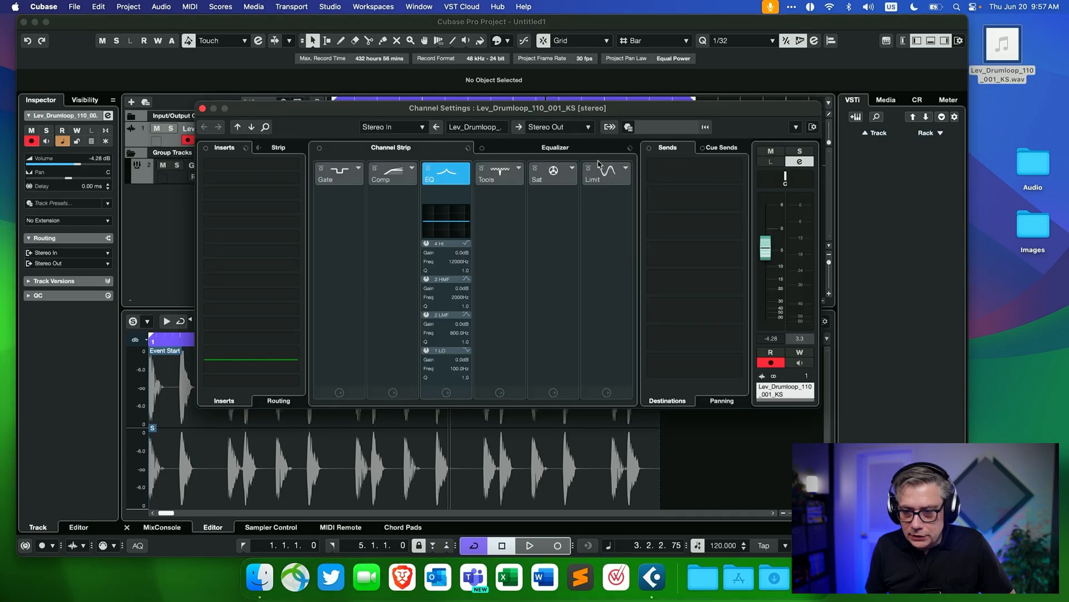
{"action": "left_click", "coordinate": [581, 131]}
{"action": "left_click", "coordinate": [576, 232]}
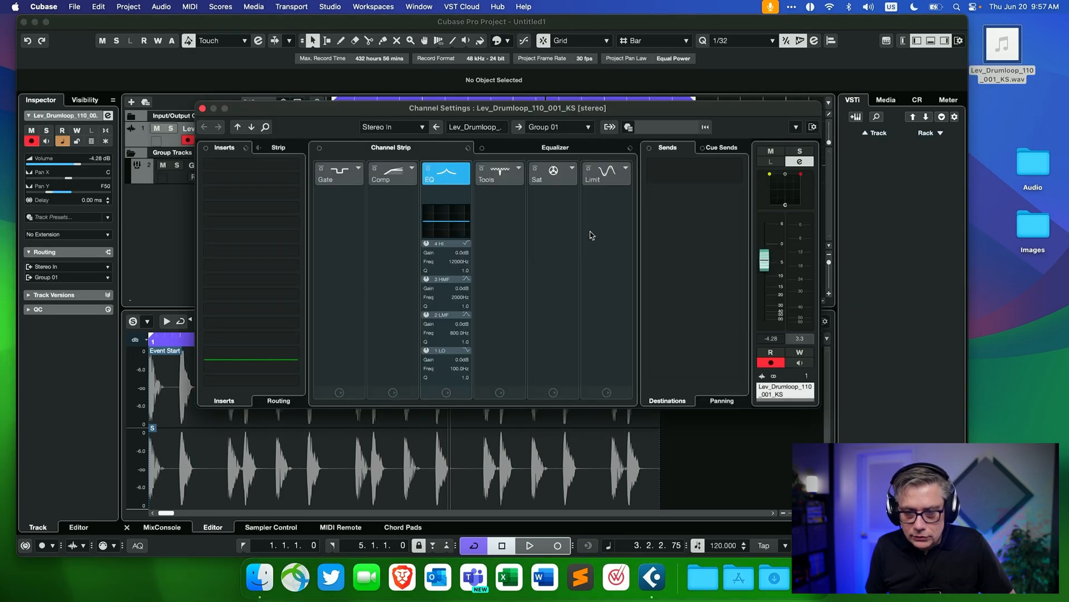
{"action": "left_click", "coordinate": [202, 109]}
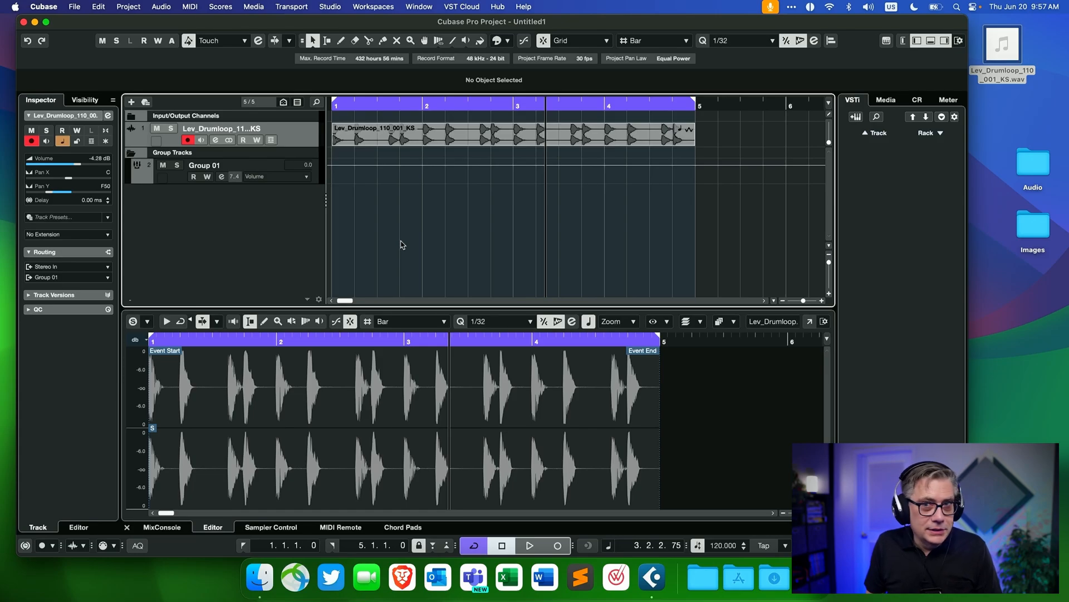
{"action": "key", "text": "space"}
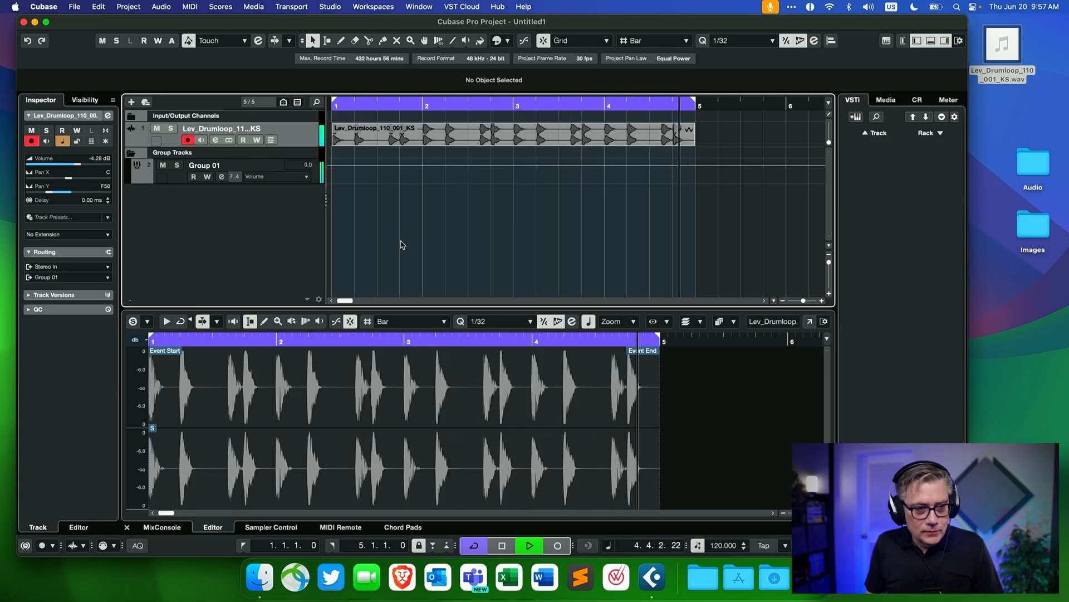
{"action": "key", "text": "space"}
Insert the Lumina Delay plug-in in the first insert slot of Group 01
{"action": "left_click", "coordinate": [221, 176]}
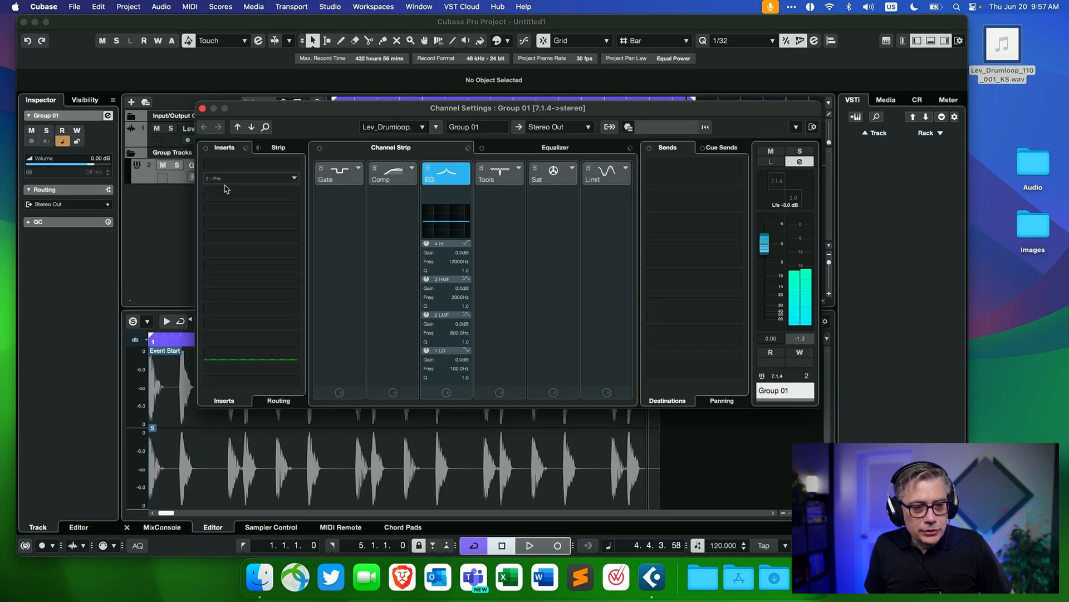
{"action": "left_click", "coordinate": [294, 166]}
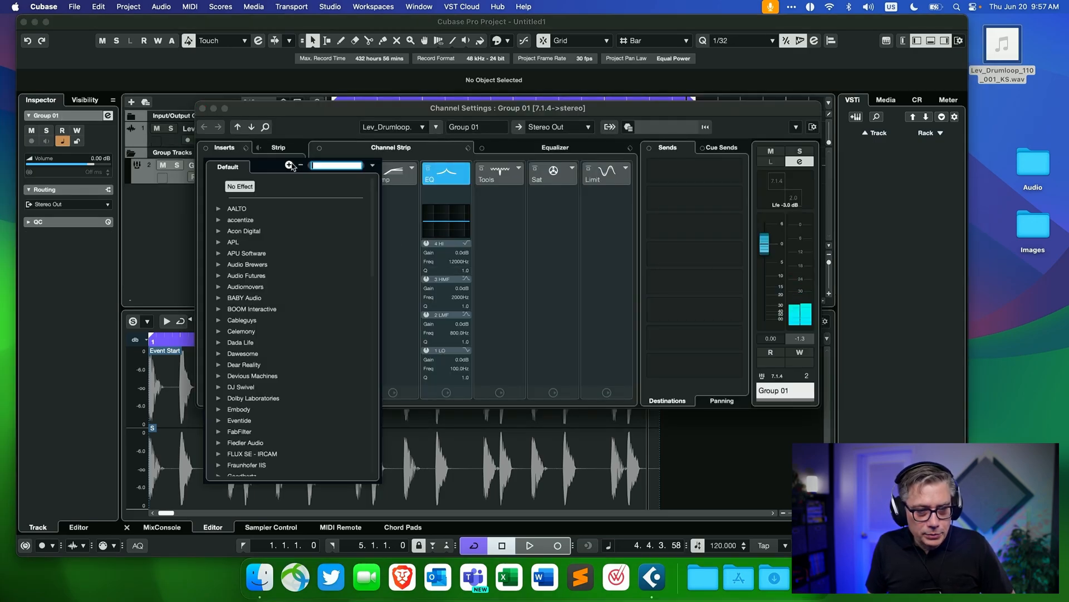
{"action": "type", "text": "lumin"}
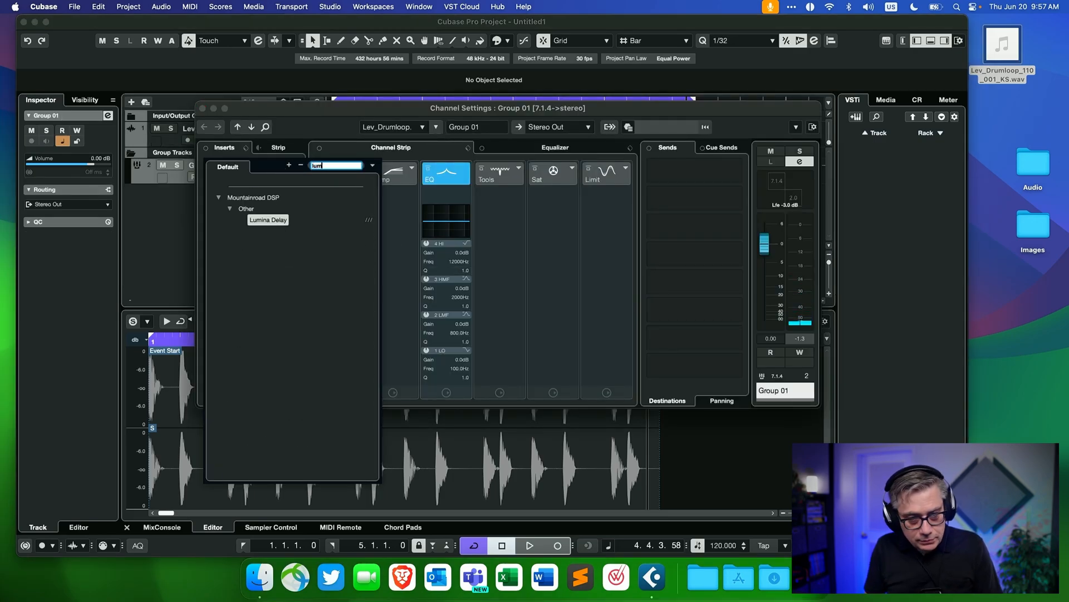
{"action": "left_click", "coordinate": [259, 221]}
{"action": "left_click", "coordinate": [263, 211]}
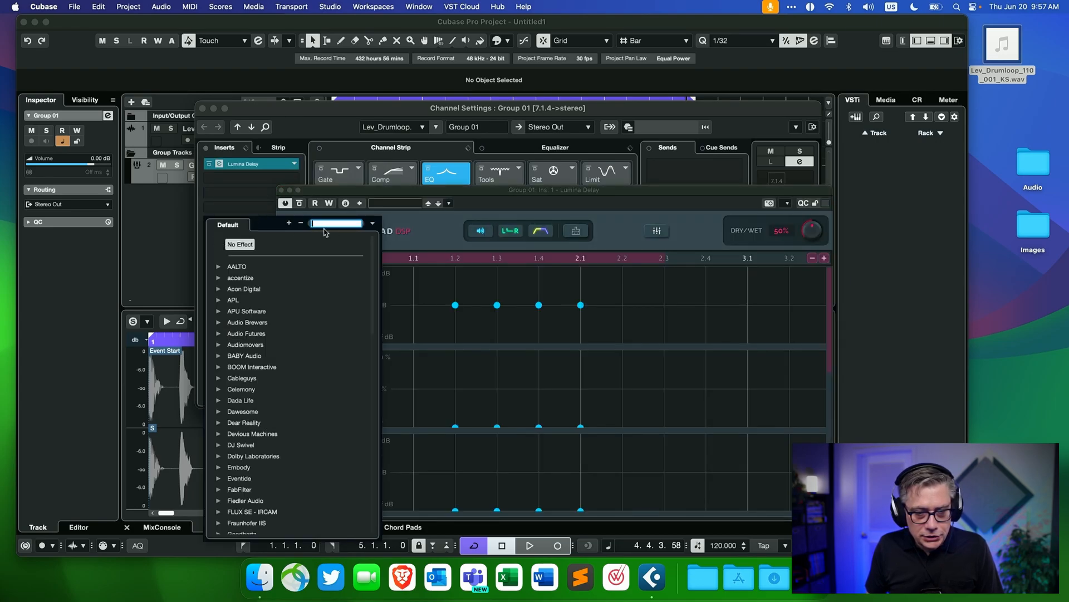
{"action": "left_click", "coordinate": [406, 226]}
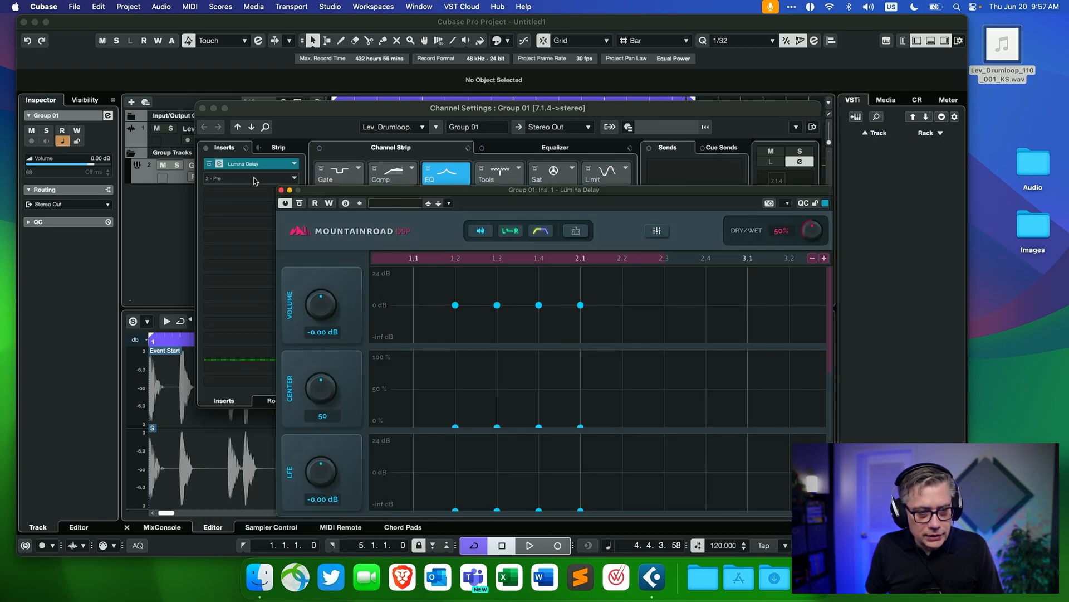
Insert the SuperVision analyzer in Group 01's second insert slot and arrange both plug-in windows so they can be used together
{"action": "left_click", "coordinate": [254, 179]}
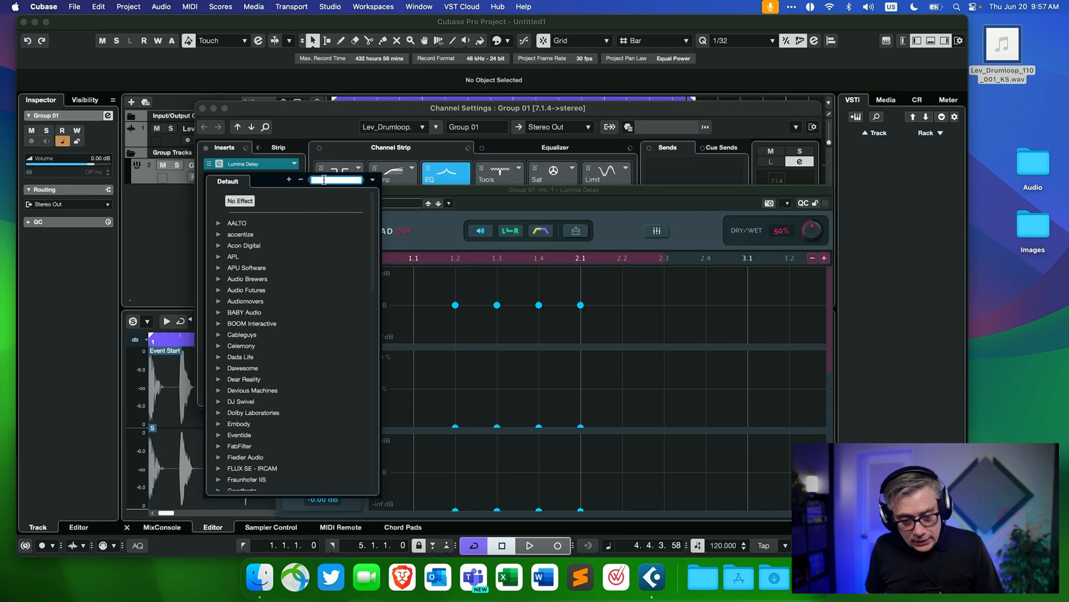
{"action": "type", "text": "s"}
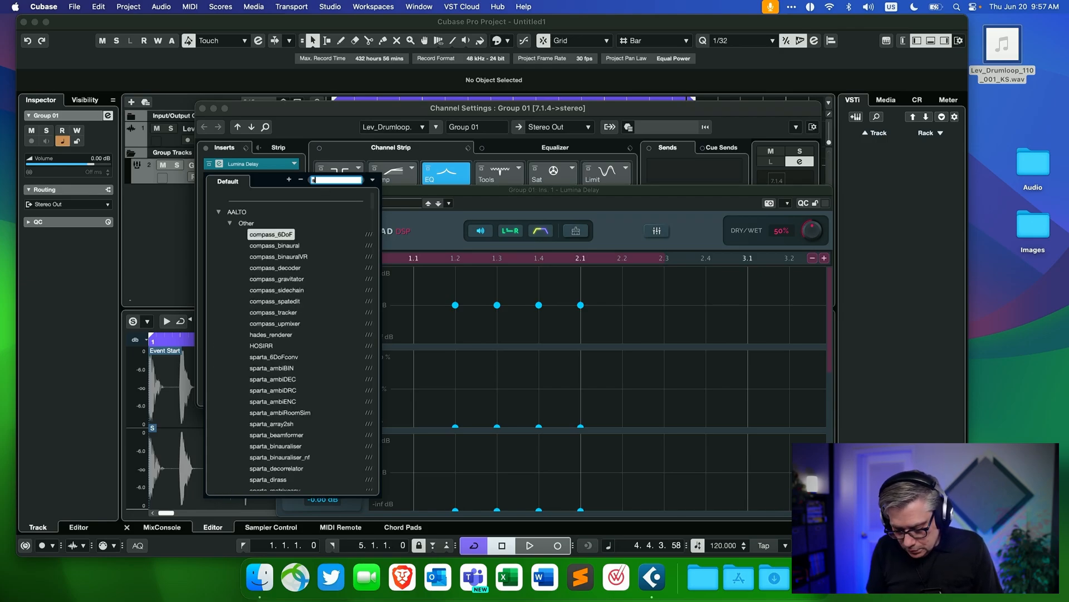
{"action": "type", "text": "up"}
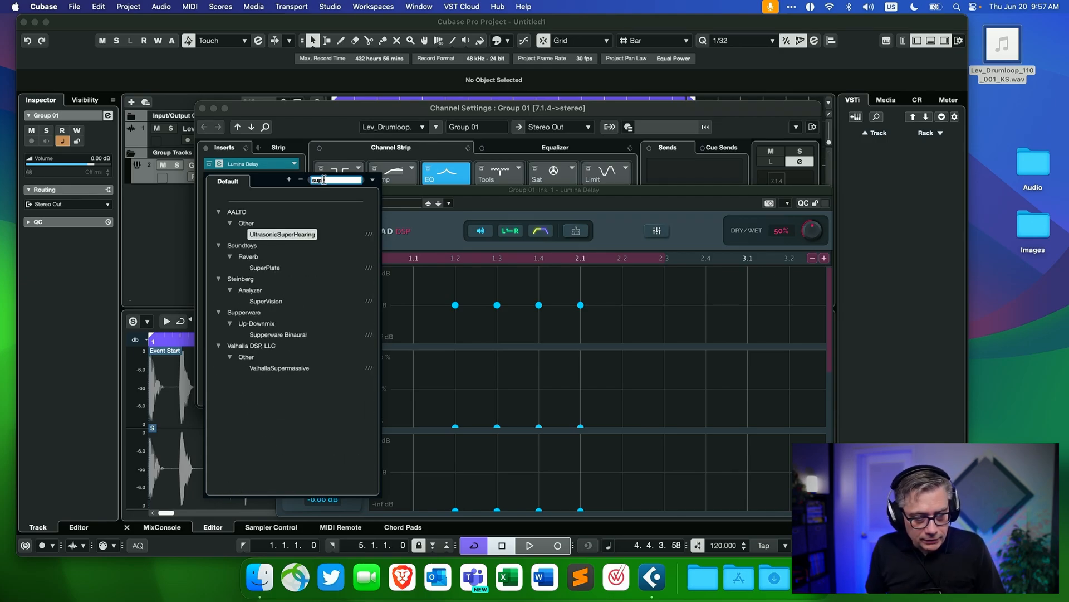
{"action": "left_click", "coordinate": [276, 303]}
{"action": "left_click", "coordinate": [276, 303]}
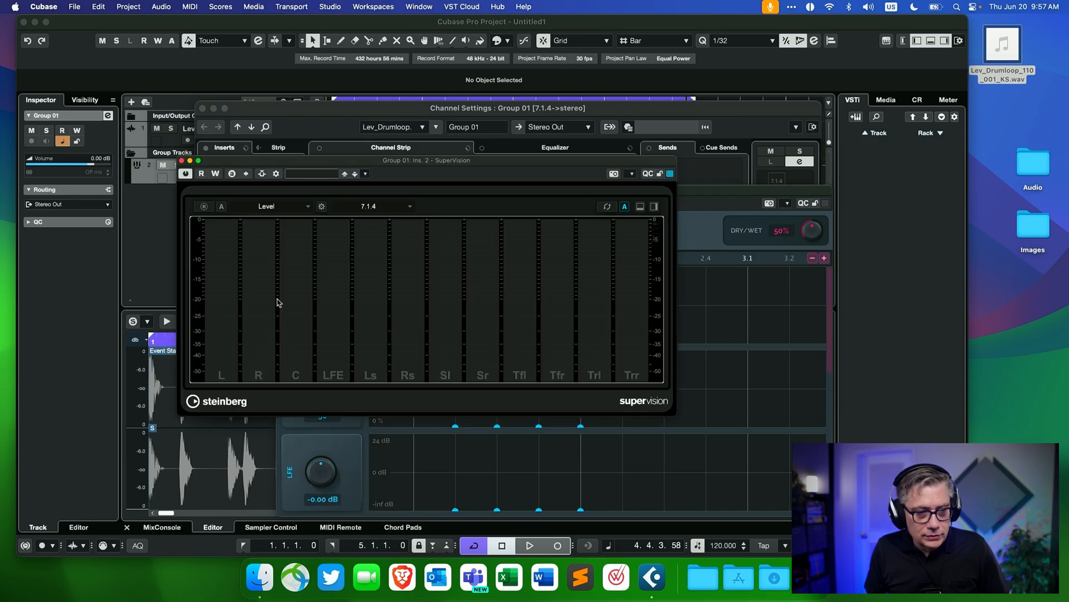
{"action": "left_click_drag", "start_coordinate": [490, 162], "coordinate": [303, 247]}
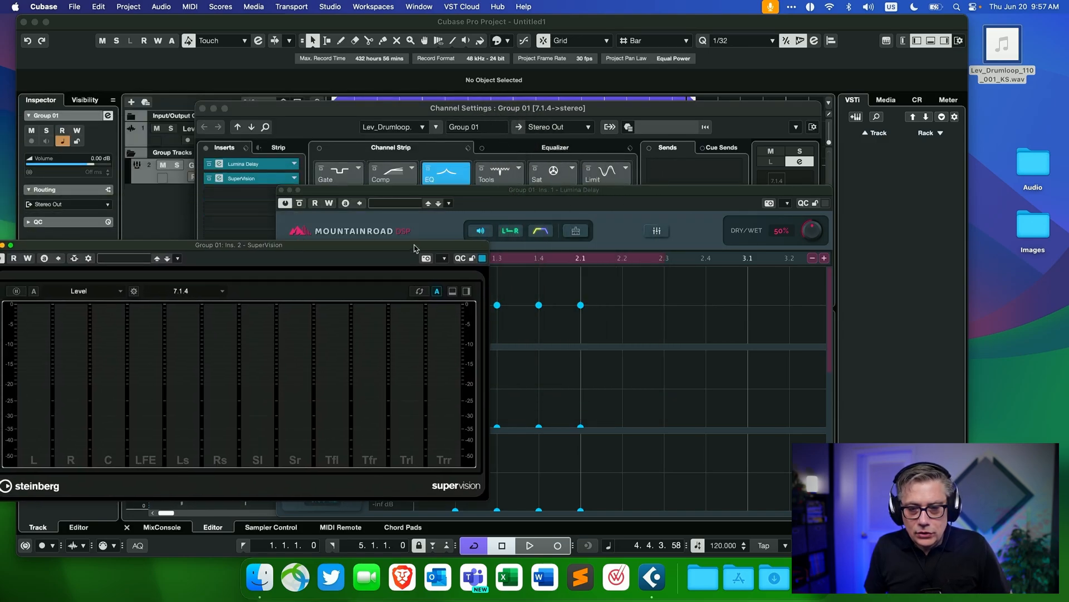
{"action": "left_click_drag", "start_coordinate": [448, 192], "coordinate": [477, 82]}
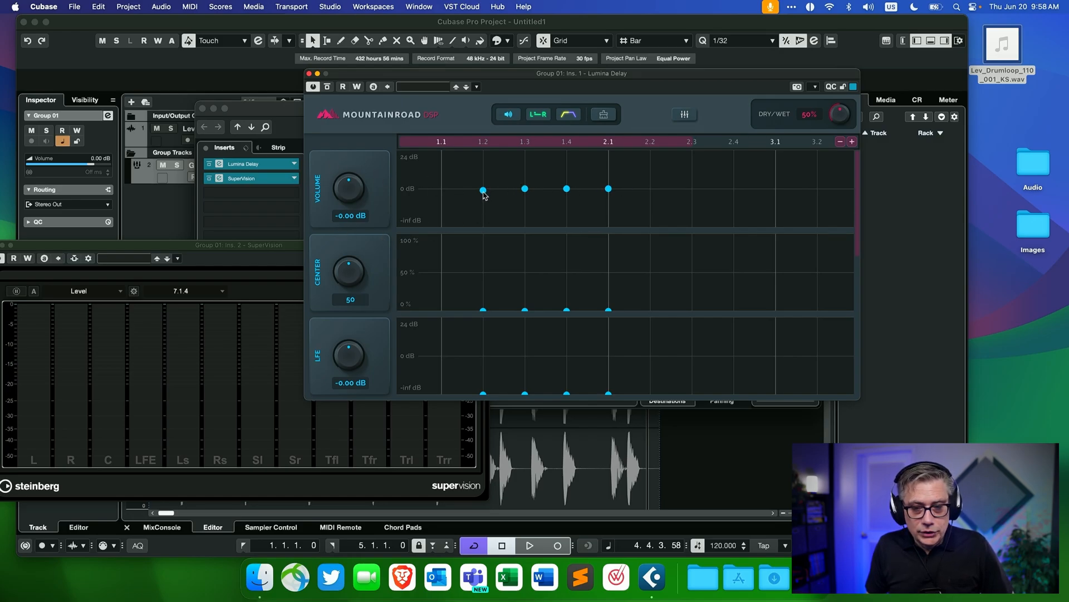
Try raising the first delay point's volume and offsetting all points with the global volume knob, and reset the knob
{"action": "mouse_move", "coordinate": [484, 194]}
{"action": "left_mouse_down"}
{"action": "mouse_move", "coordinate": [483, 165]}
{"action": "mouse_move", "coordinate": [486, 184]}
{"action": "left_mouse_up"}
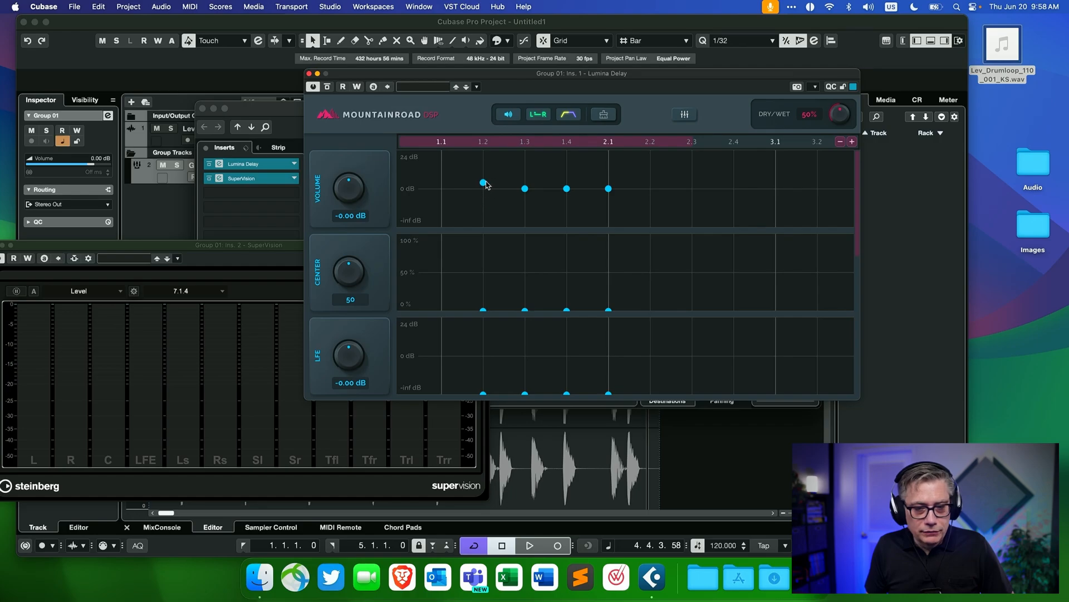
{"action": "left_click_drag", "start_coordinate": [350, 195], "coordinate": [350, 190]}
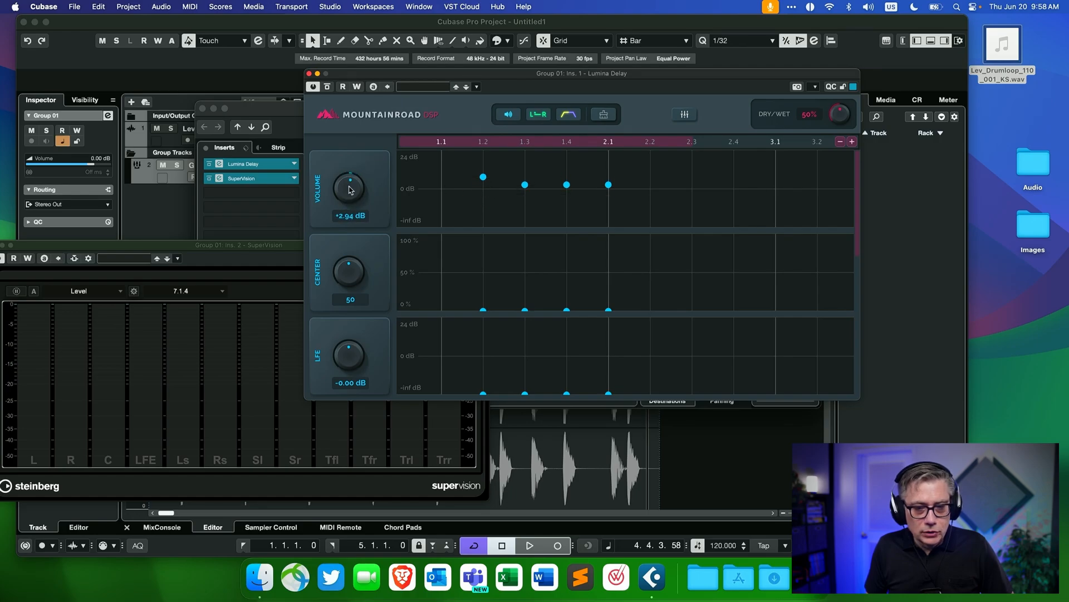
{"action": "double_click", "coordinate": [351, 189]}
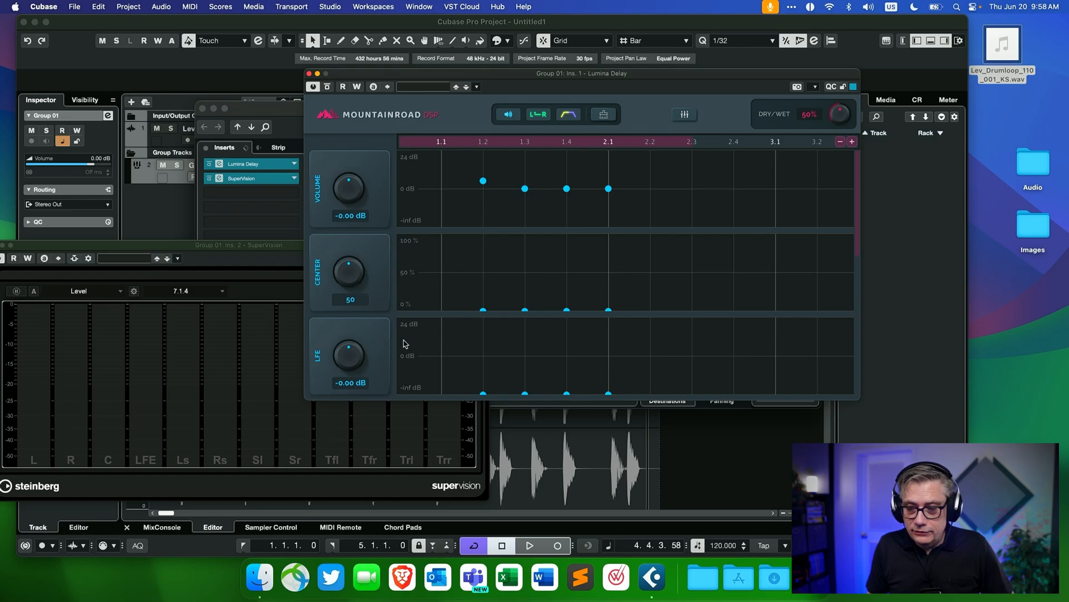
Examine Lumina Delay's pan, rear-front, bottom-top and filter lanes and its grid subdivision options
{"action": "left_click_drag", "start_coordinate": [856, 210], "coordinate": [857, 307]}
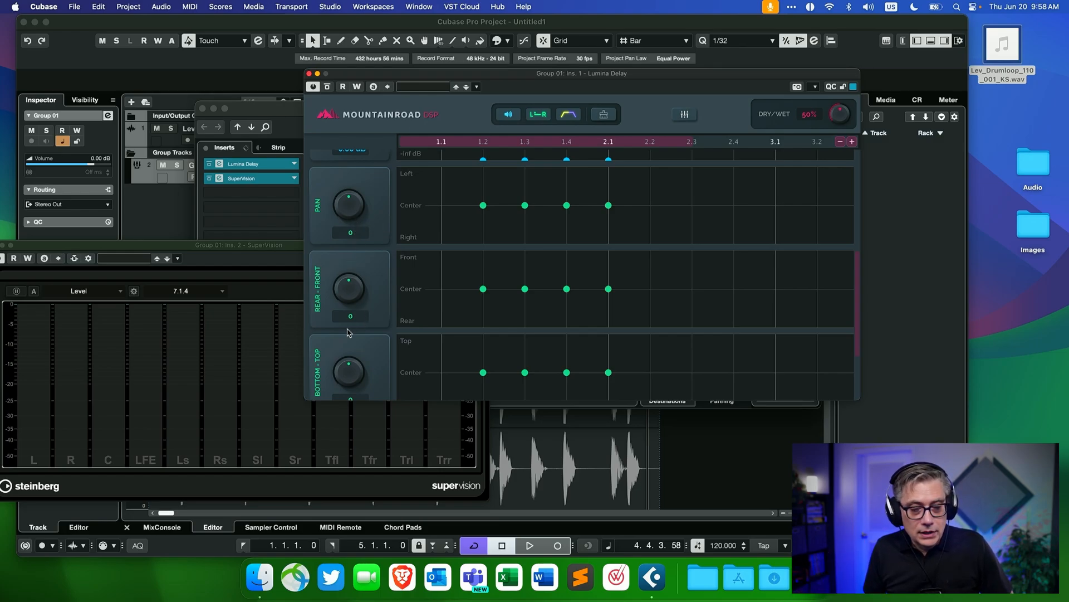
{"action": "mouse_move", "coordinate": [858, 293]}
{"action": "left_mouse_down"}
{"action": "mouse_move", "coordinate": [862, 342]}
{"action": "mouse_move", "coordinate": [859, 290]}
{"action": "left_mouse_up"}
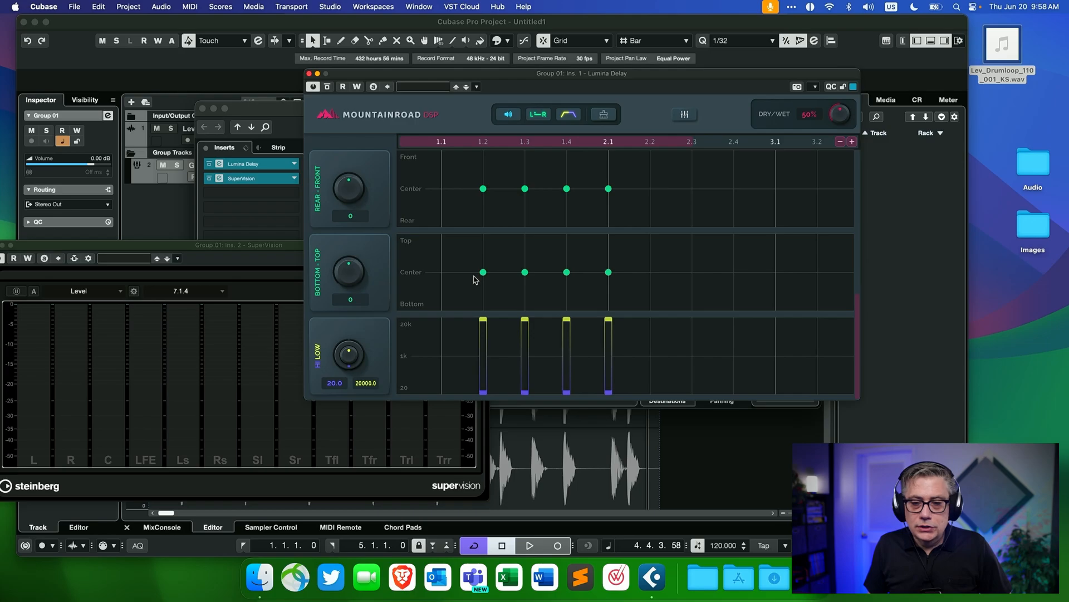
{"action": "left_click", "coordinate": [685, 116]}
{"action": "left_click", "coordinate": [705, 143]}
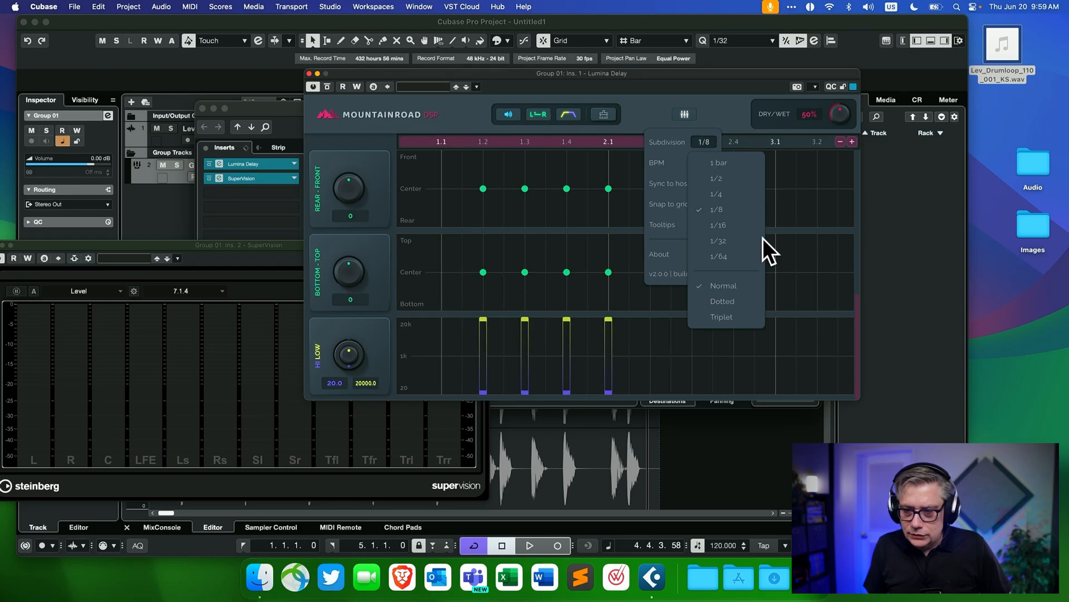
{"action": "left_click", "coordinate": [673, 329]}
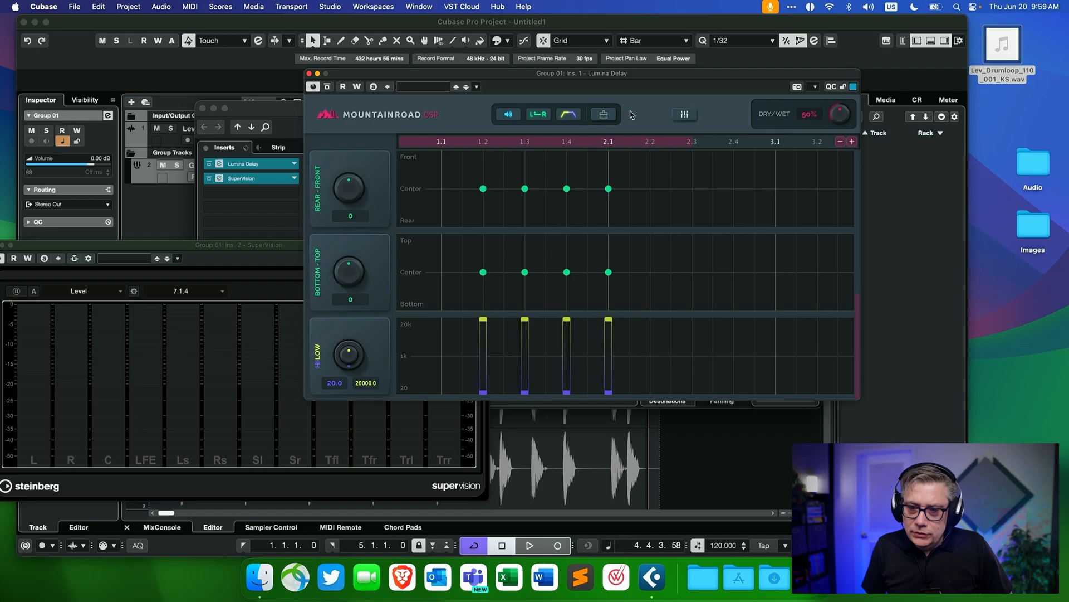
Delete all existing delay points and load the Tapped In preset in Lumina Delay
{"action": "left_click", "coordinate": [605, 115]}
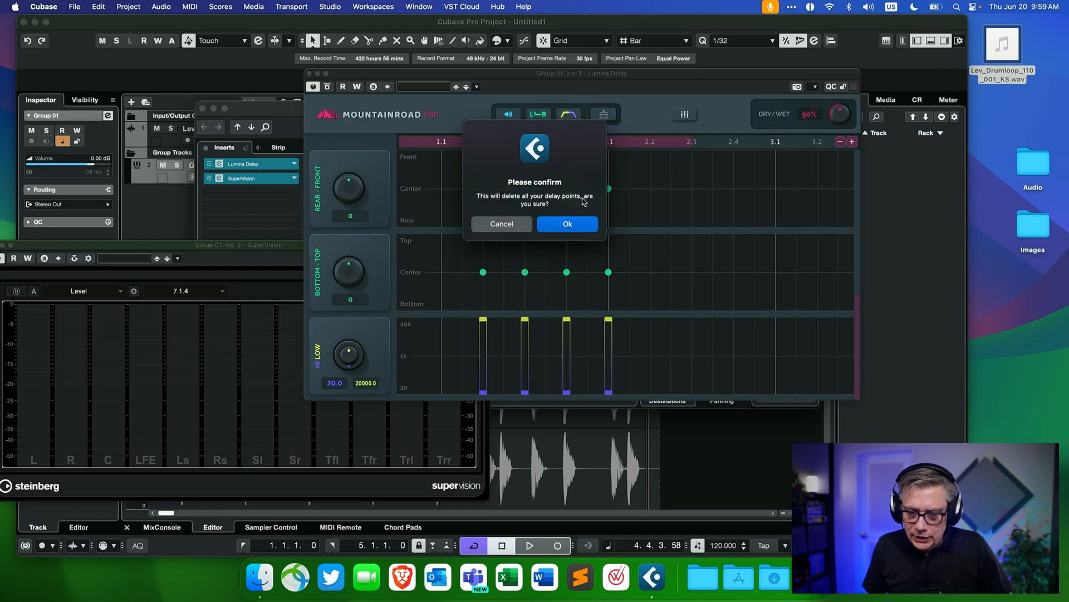
{"action": "left_click", "coordinate": [574, 226]}
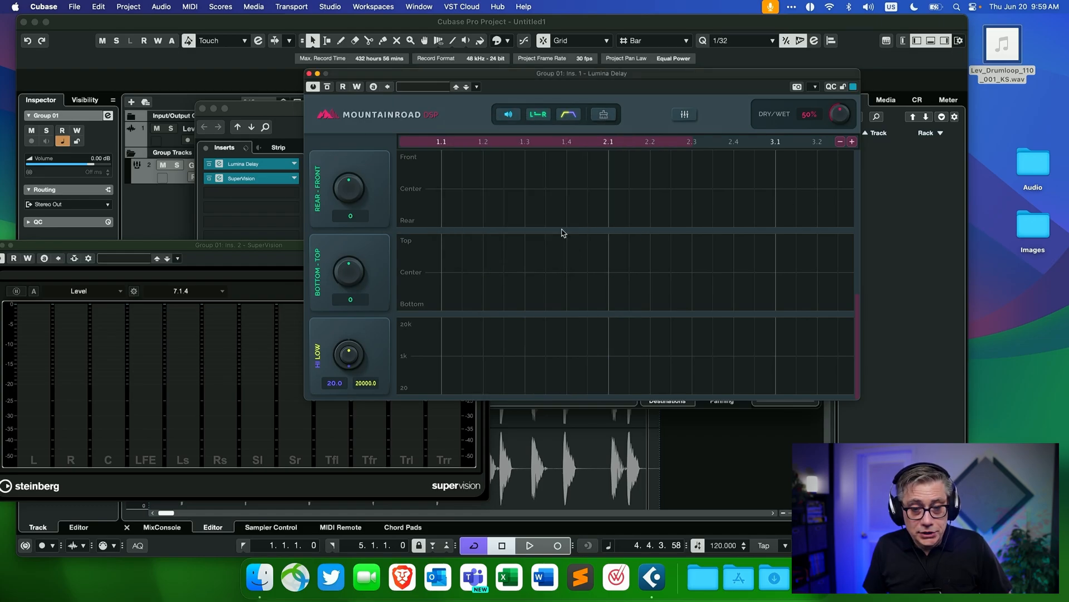
{"action": "left_click", "coordinate": [431, 89]}
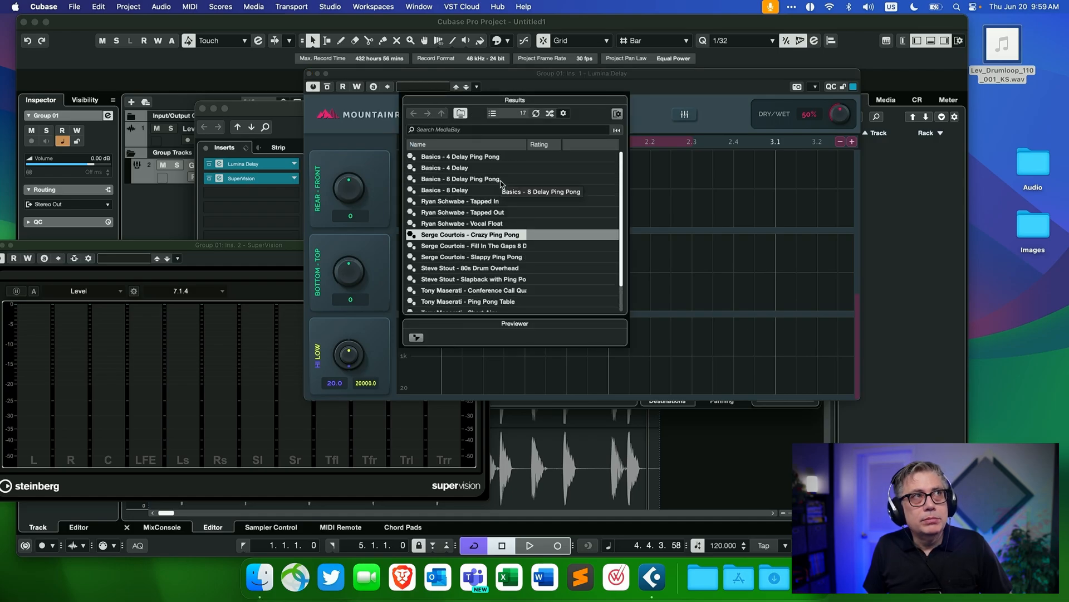
{"action": "left_click", "coordinate": [467, 204]}
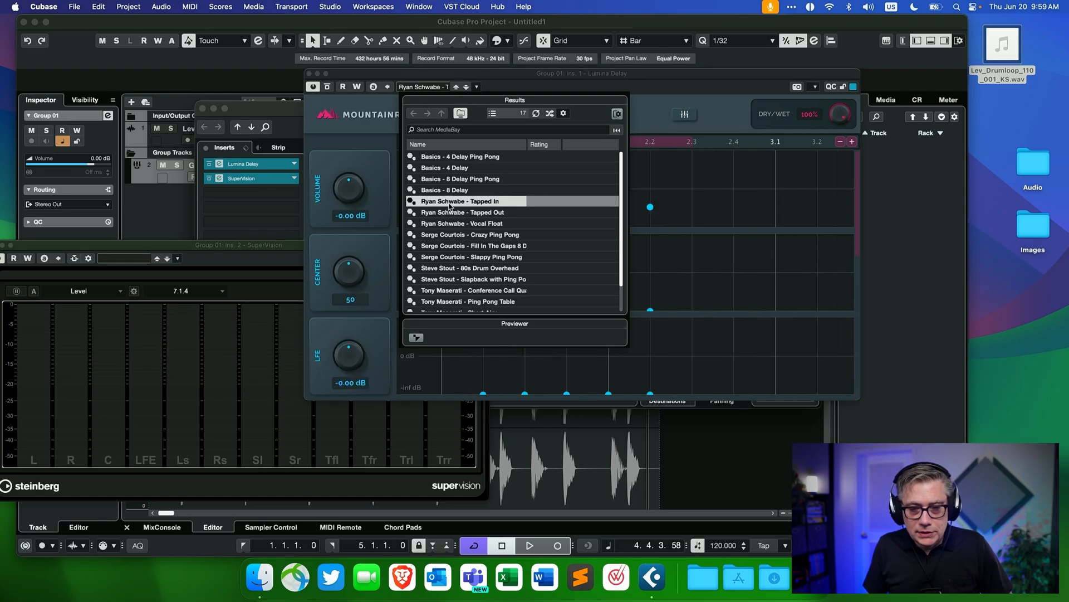
Close the preset browser and delete the stray delay point at 3.1 in the volume lane
{"action": "left_click", "coordinate": [775, 196]}
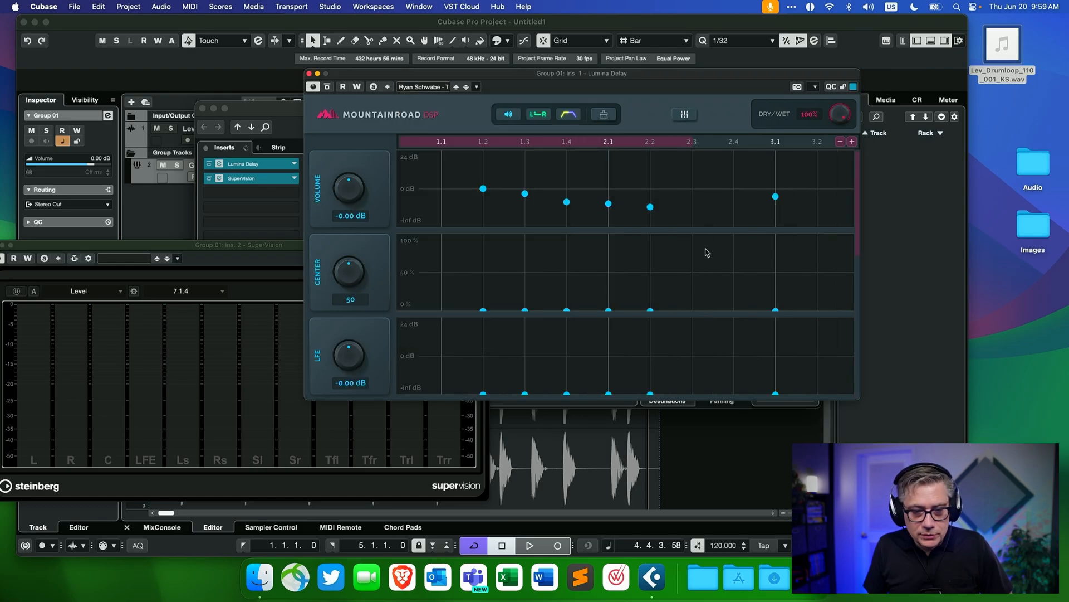
{"action": "right_click", "coordinate": [776, 197]}
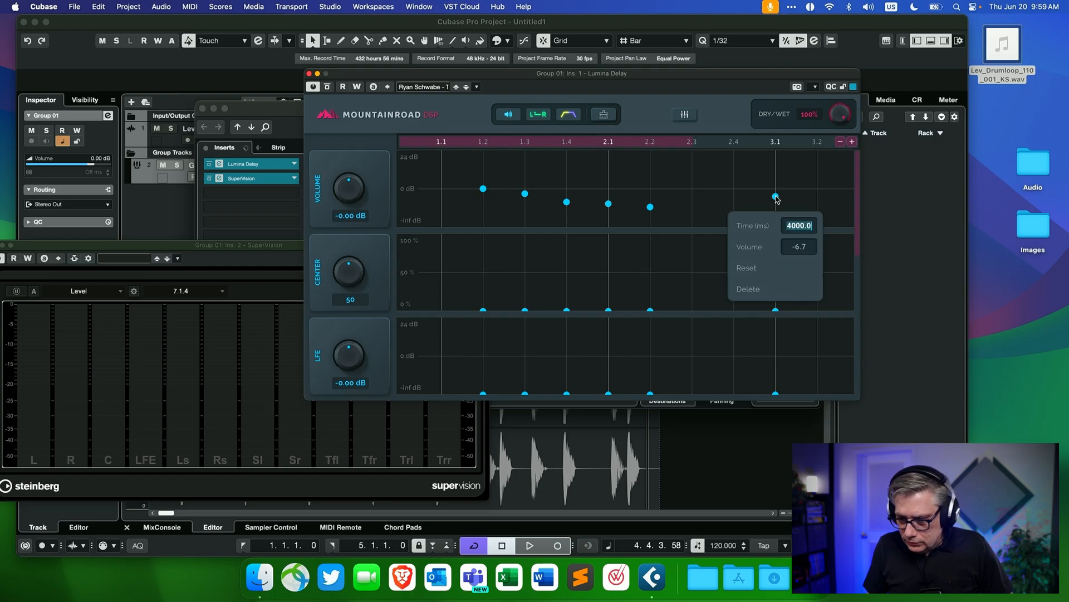
{"action": "left_click", "coordinate": [751, 292]}
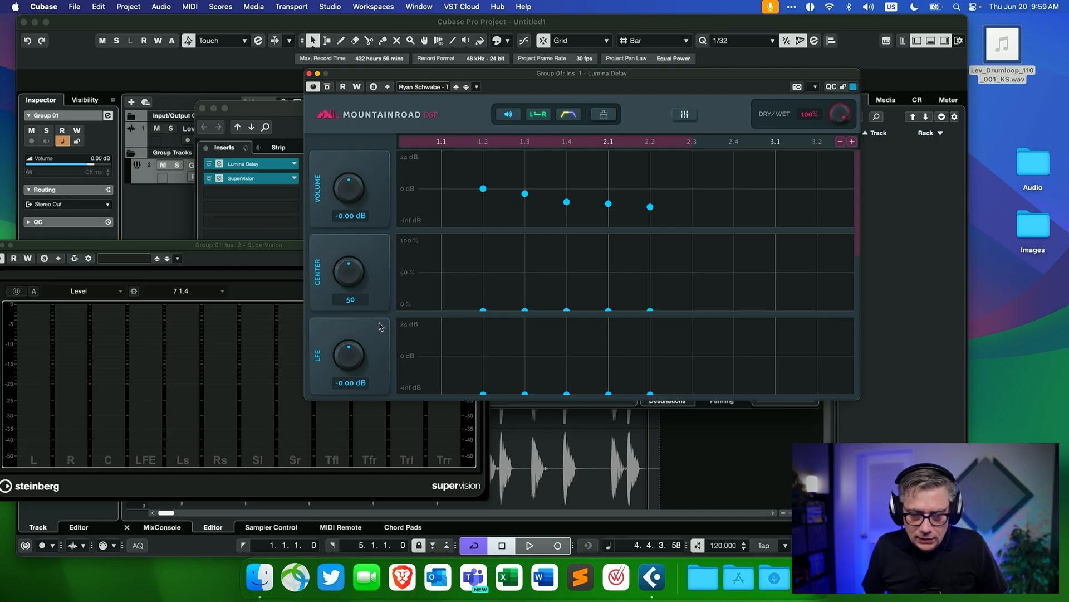
Review the Tapped In preset's lower parameter lanes and clear all of its delay points
{"action": "scroll", "coordinate": [378, 305], "scroll_direction": "down", "scroll_amount": 5}
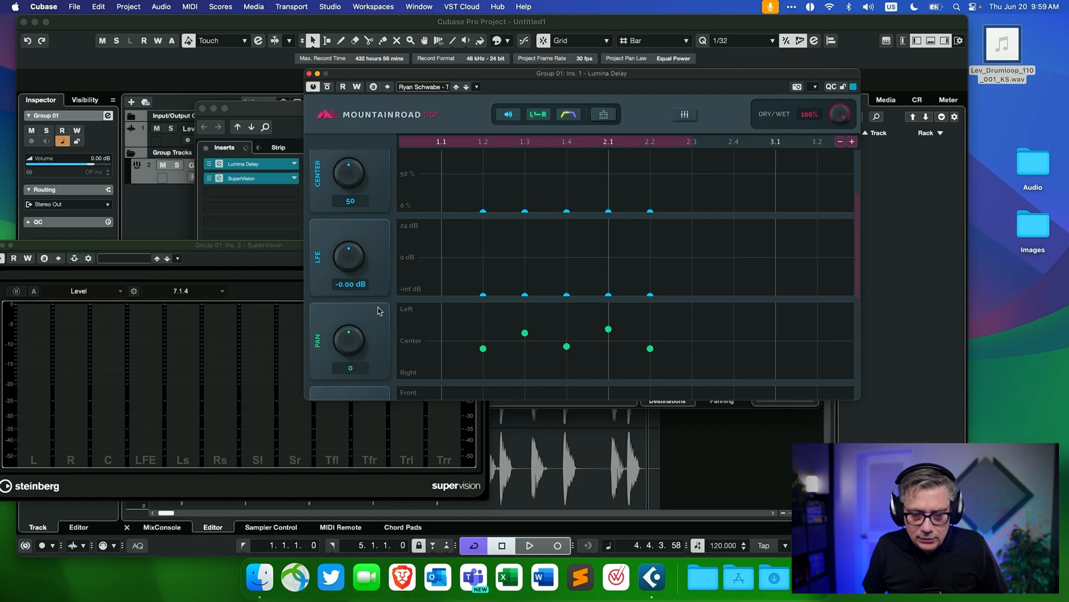
{"action": "scroll", "coordinate": [384, 289], "scroll_direction": "down", "scroll_amount": 3}
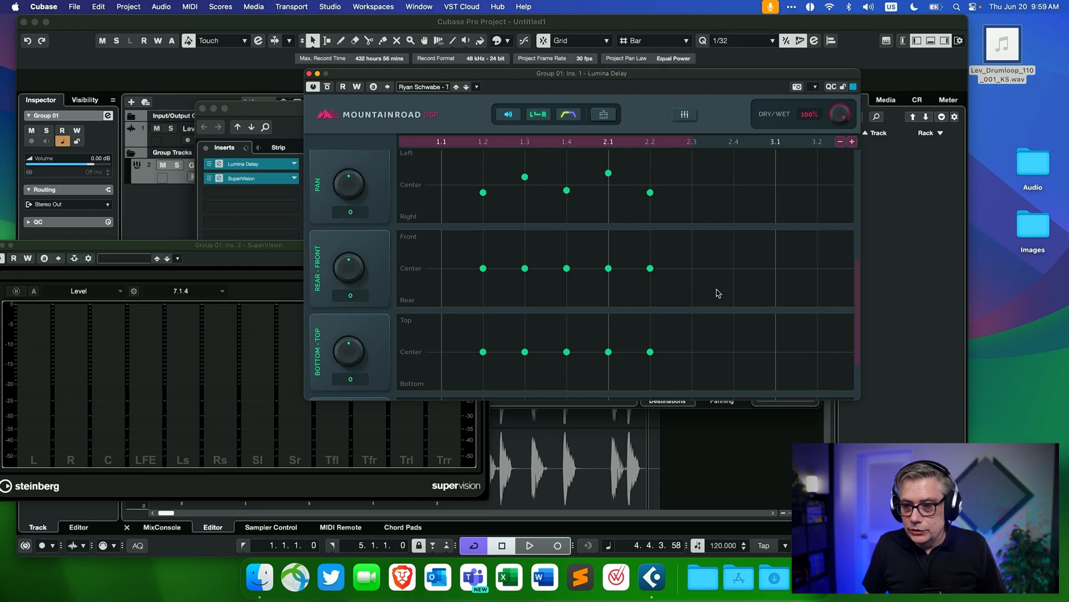
{"action": "left_click", "coordinate": [606, 118]}
{"action": "left_click", "coordinate": [568, 225]}
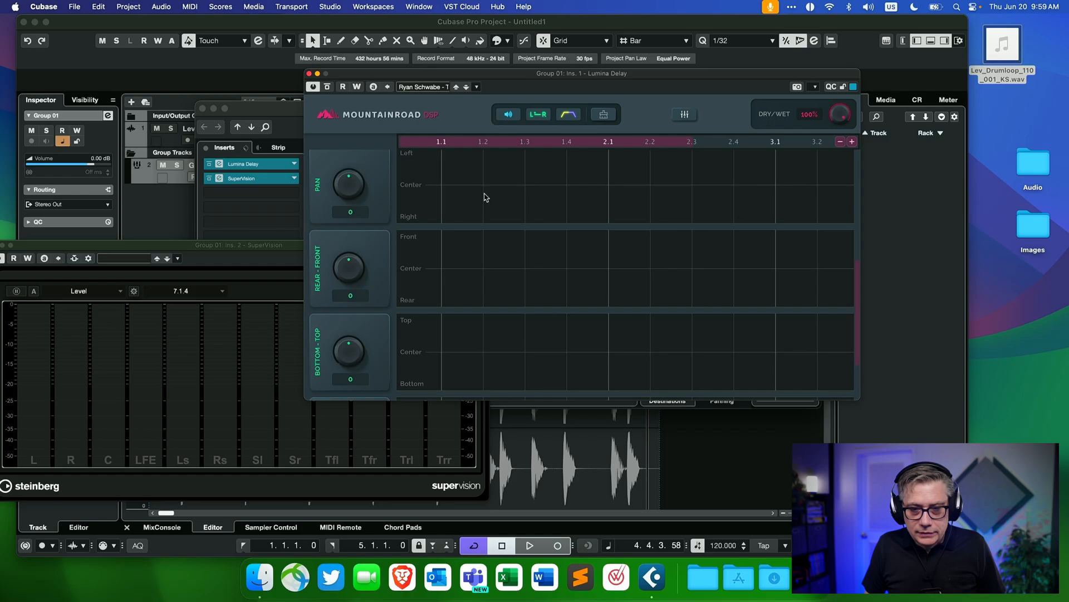
Set the grid subdivision to 1/8 and add a delay point an eighth note after 1.1
{"action": "left_click", "coordinate": [685, 115]}
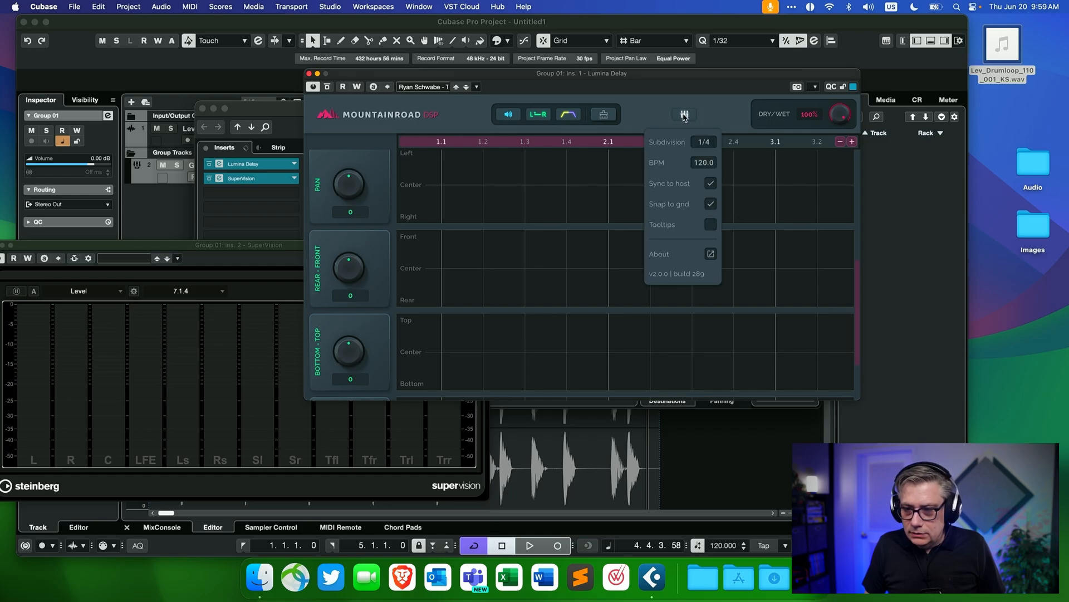
{"action": "left_click", "coordinate": [701, 142]}
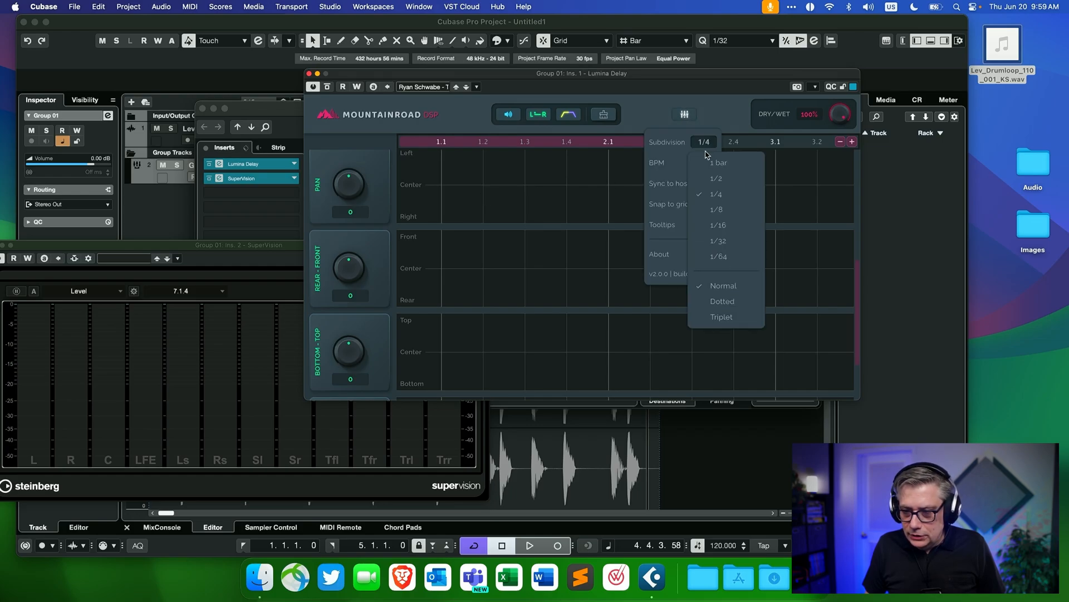
{"action": "left_click", "coordinate": [717, 209]}
{"action": "left_click", "coordinate": [678, 325]}
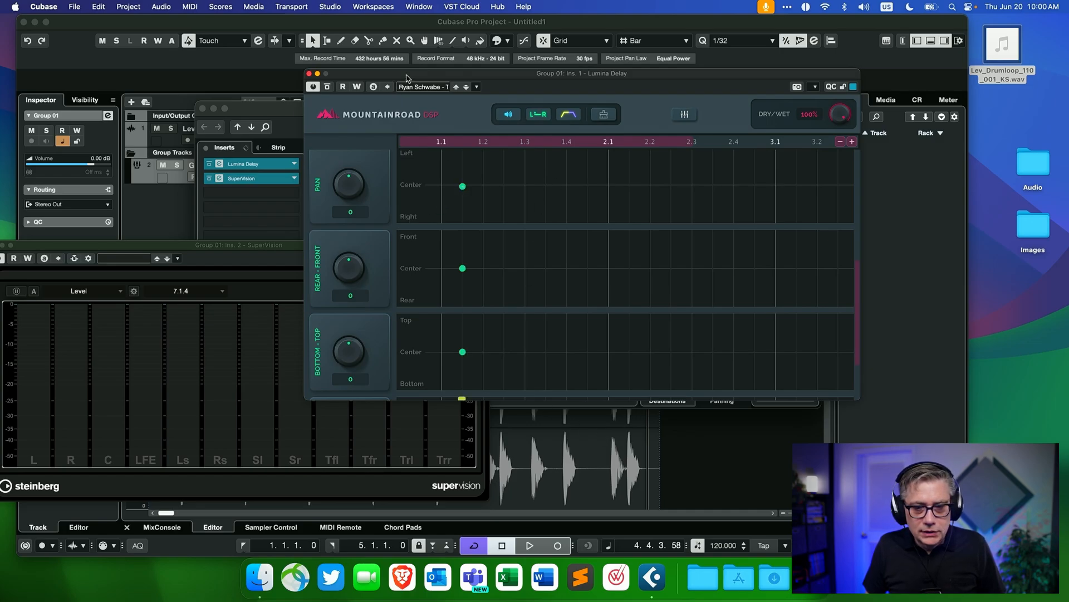
Start looped playback and set Lumina Delay's dry/wet mix to 50%
{"action": "left_click_drag", "start_coordinate": [407, 78], "coordinate": [414, 125]}
{"action": "scroll", "coordinate": [467, 262], "scroll_direction": "up", "scroll_amount": 5}
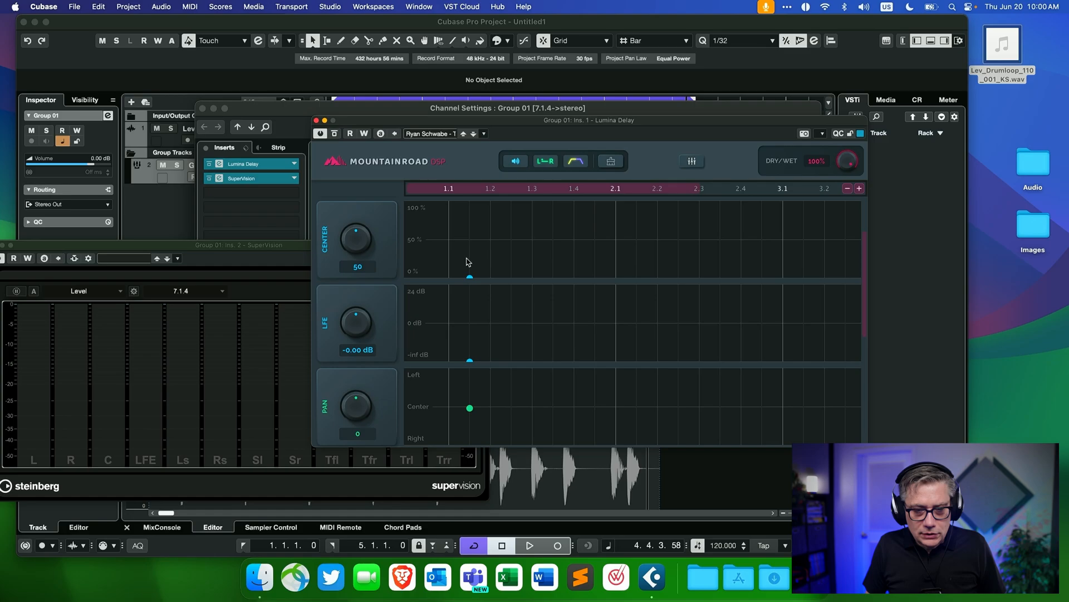
{"action": "key", "text": "space"}
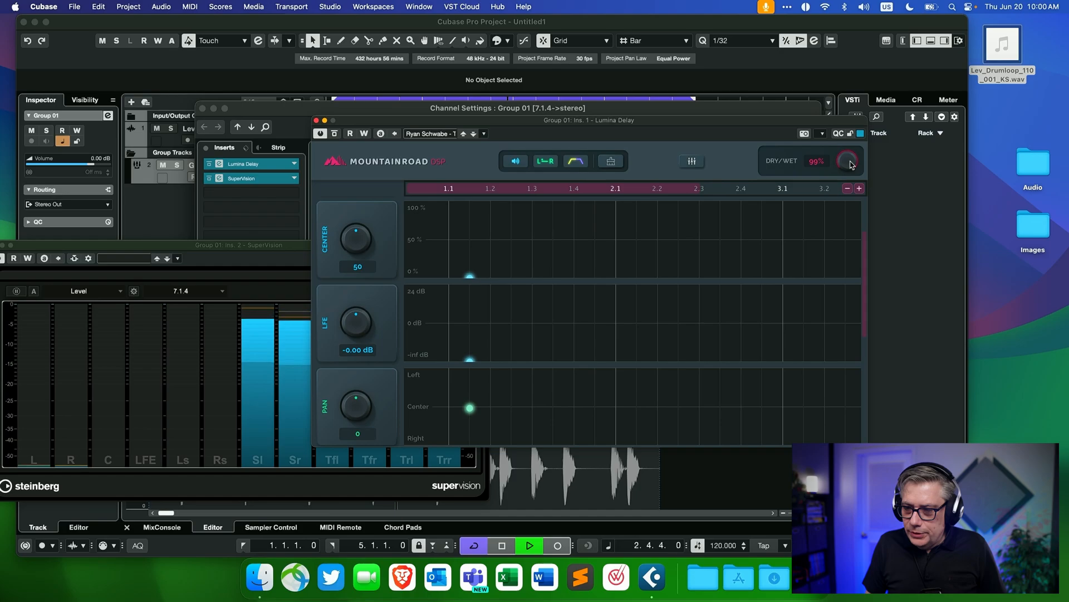
{"action": "left_click_drag", "start_coordinate": [851, 163], "coordinate": [835, 217]}
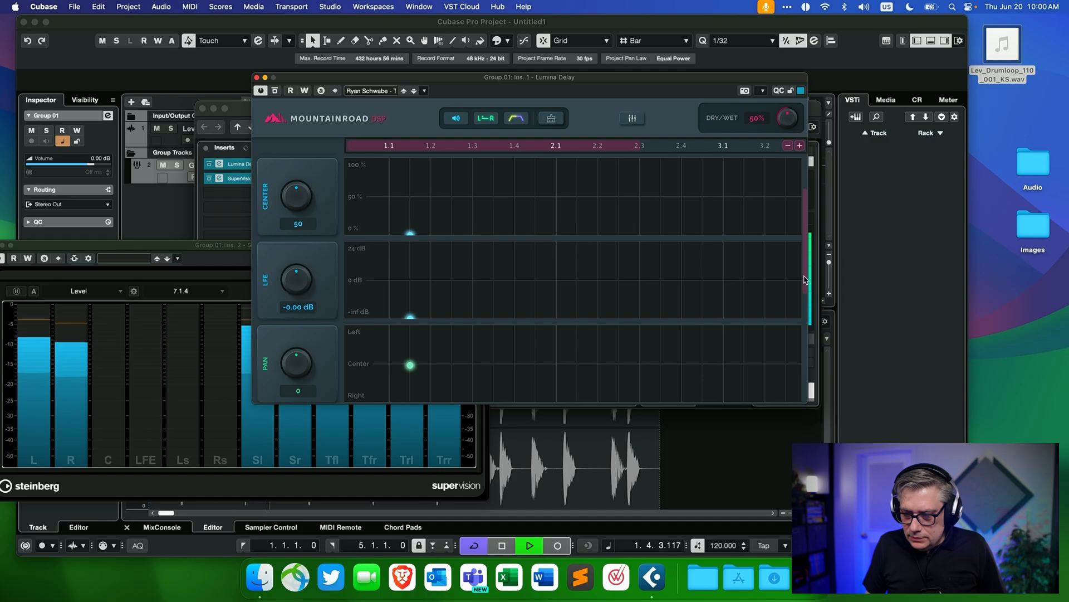
Lower the first delay point's upper filter cutoff to below 1k and raise its volume to about 0 dB
{"action": "scroll", "coordinate": [804, 280], "scroll_direction": "down", "scroll_amount": 5}
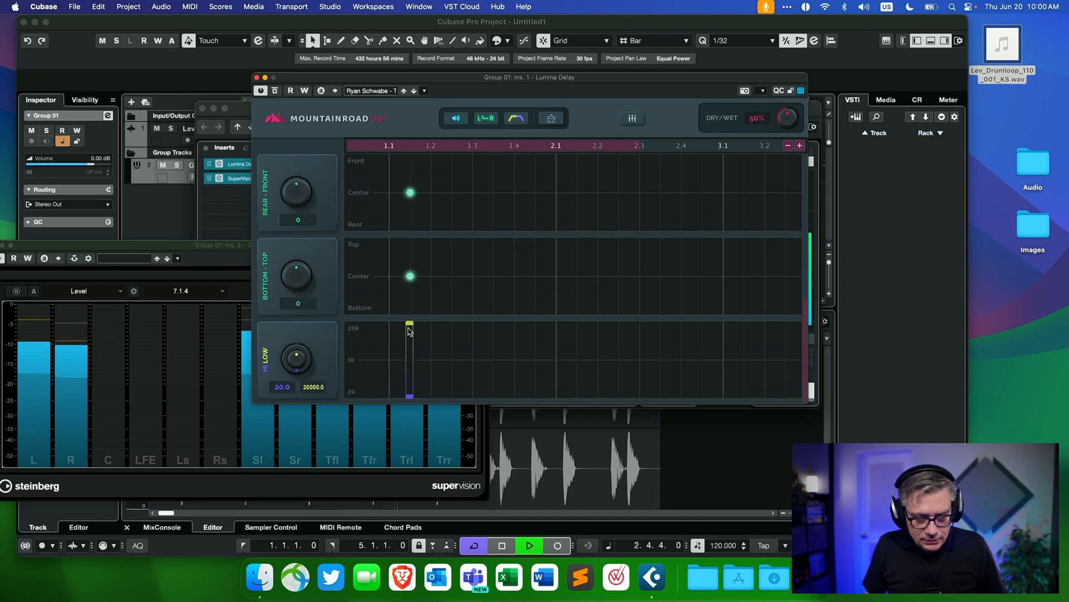
{"action": "left_click_drag", "start_coordinate": [409, 323], "coordinate": [409, 368]}
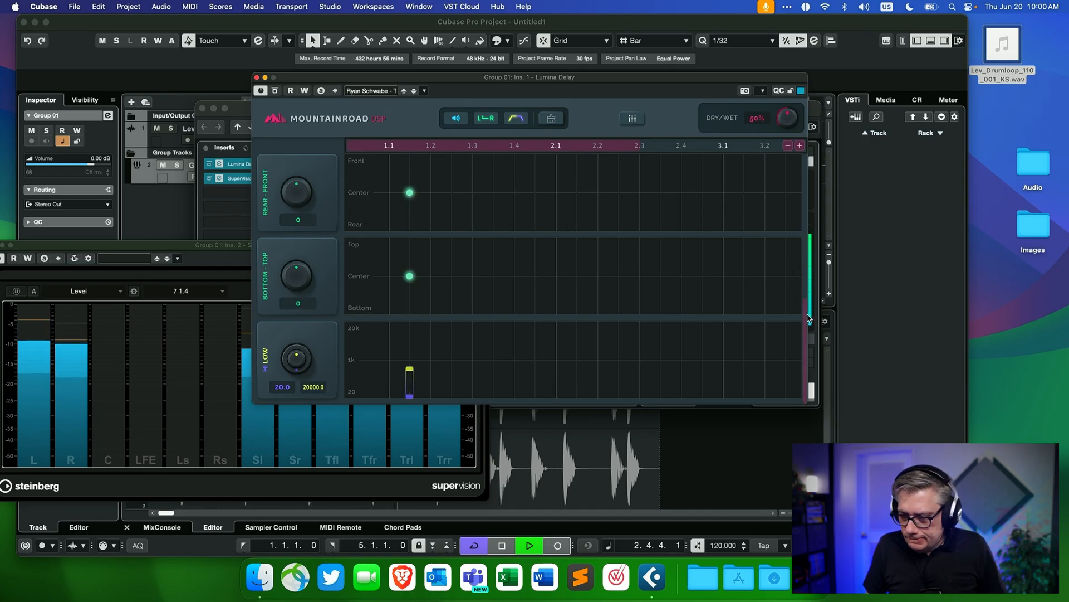
{"action": "left_click_drag", "start_coordinate": [806, 315], "coordinate": [815, 170]}
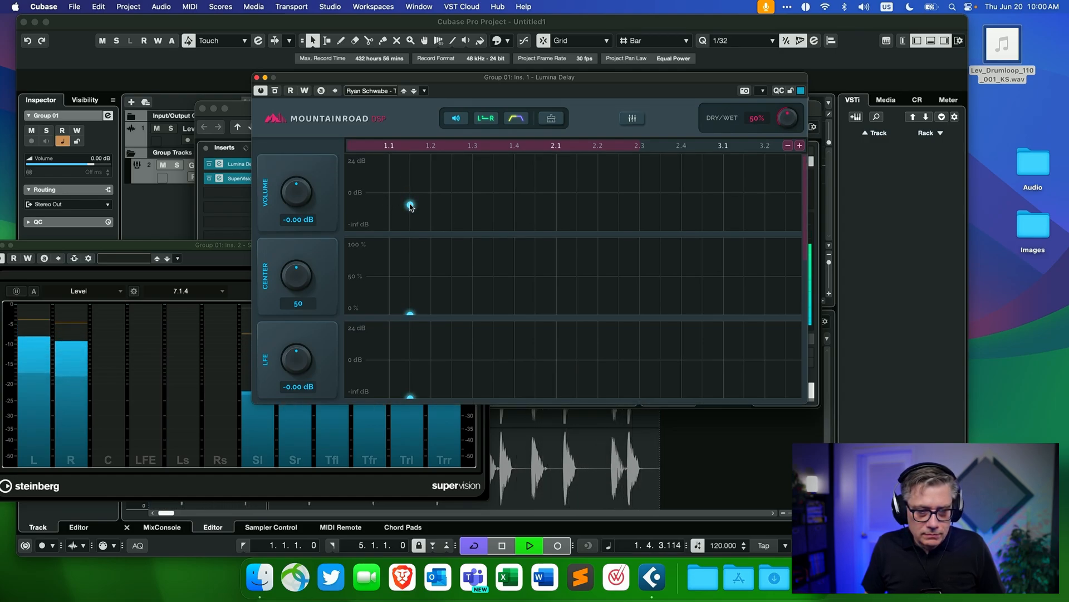
{"action": "left_click", "coordinate": [409, 185]}
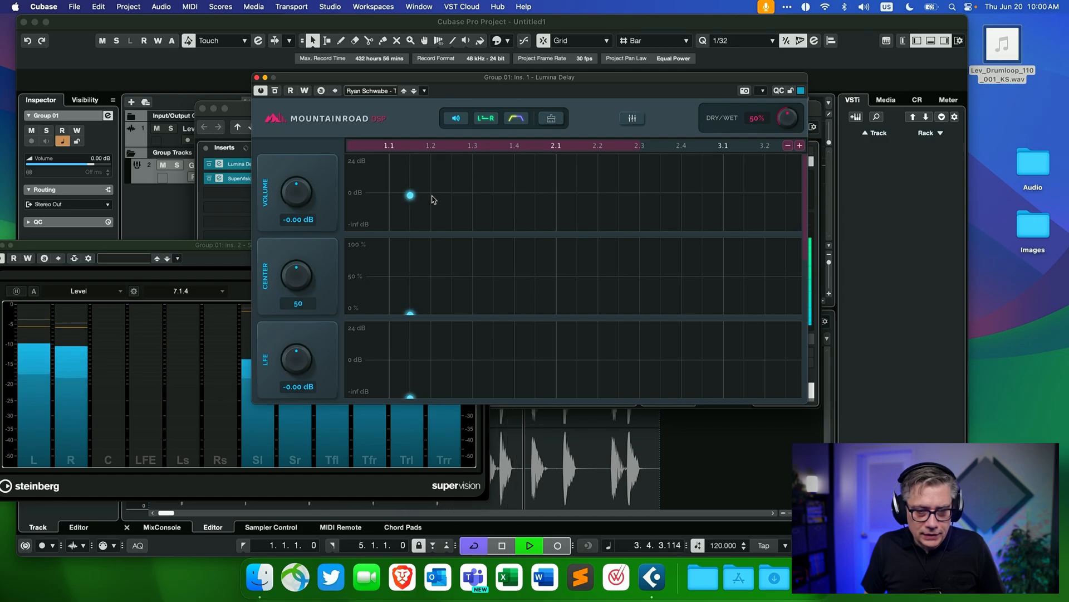
Add a second, quieter delay point at 1.2 and narrow its filter band to a range below about 1k
{"action": "left_click", "coordinate": [431, 193]}
{"action": "left_click_drag", "start_coordinate": [430, 194], "coordinate": [430, 197]}
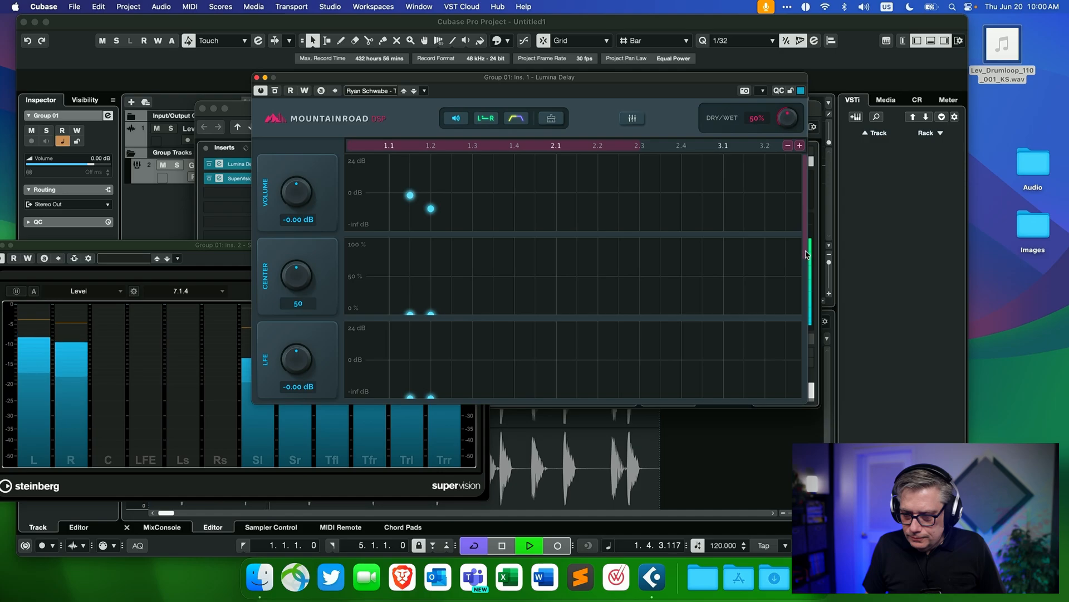
{"action": "scroll", "coordinate": [806, 255], "scroll_direction": "down", "scroll_amount": 5}
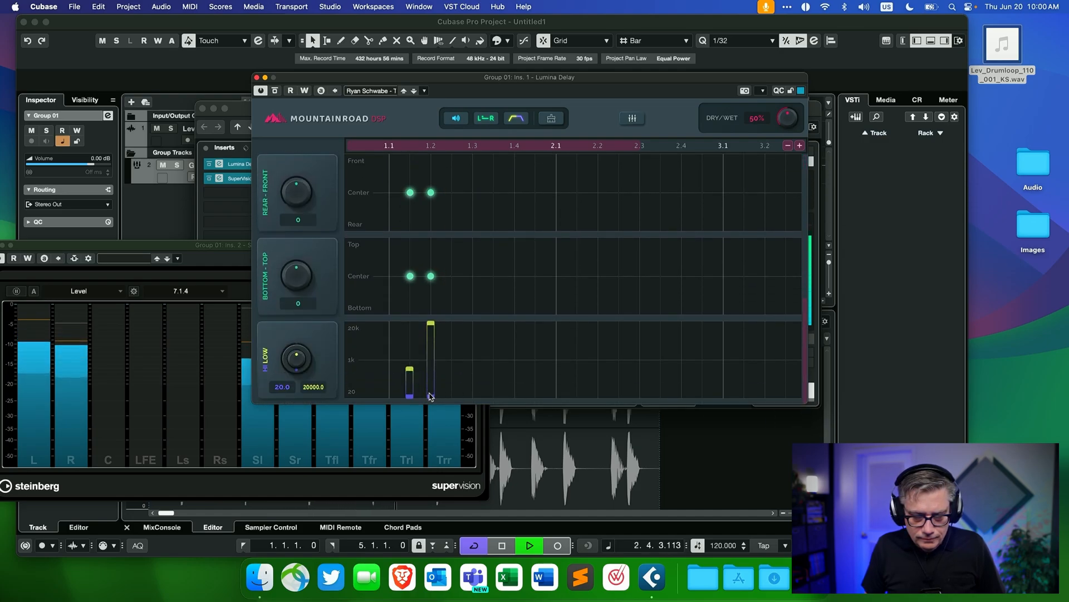
{"action": "left_click_drag", "start_coordinate": [432, 323], "coordinate": [429, 361]}
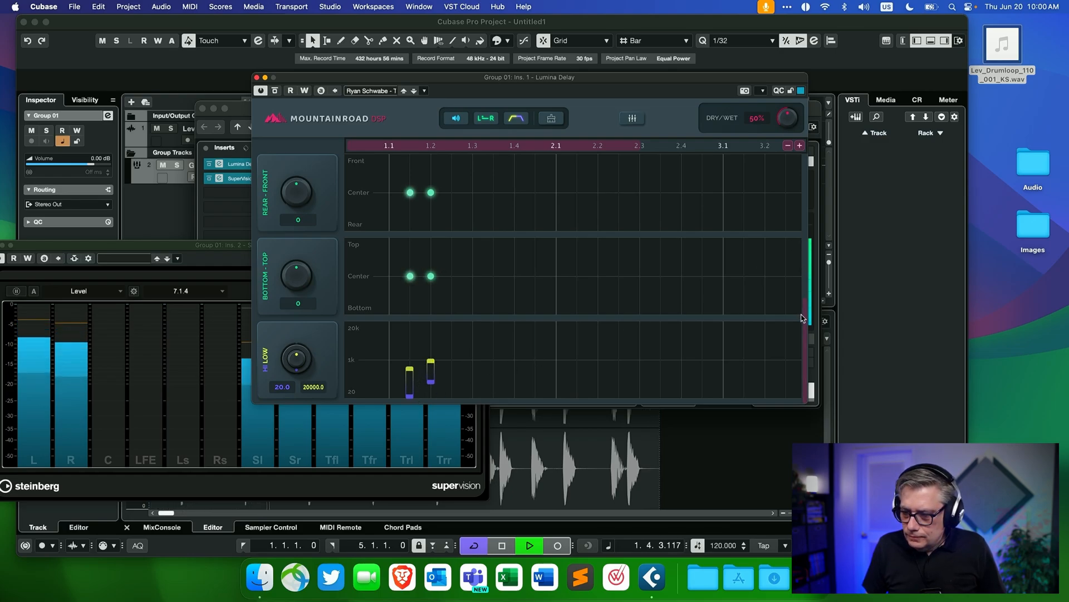
Try raising both delay points' LFE levels to just below 0 dB and adjusting the global LFE knob
{"action": "left_click_drag", "start_coordinate": [804, 322], "coordinate": [806, 193]}
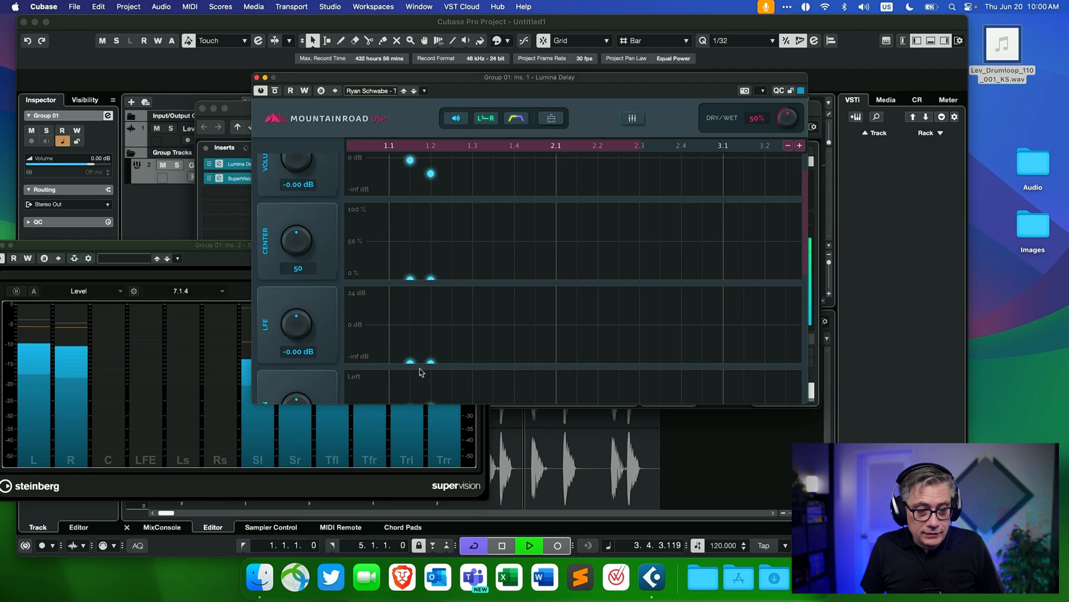
{"action": "left_click_drag", "start_coordinate": [411, 362], "coordinate": [433, 350]}
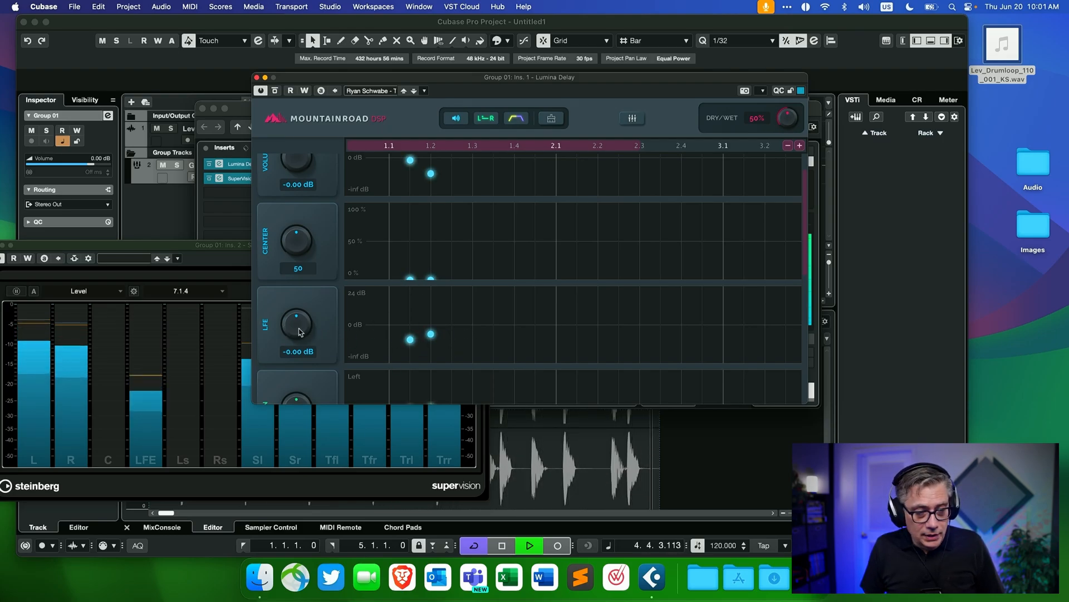
{"action": "left_click_drag", "start_coordinate": [294, 340], "coordinate": [303, 327]}
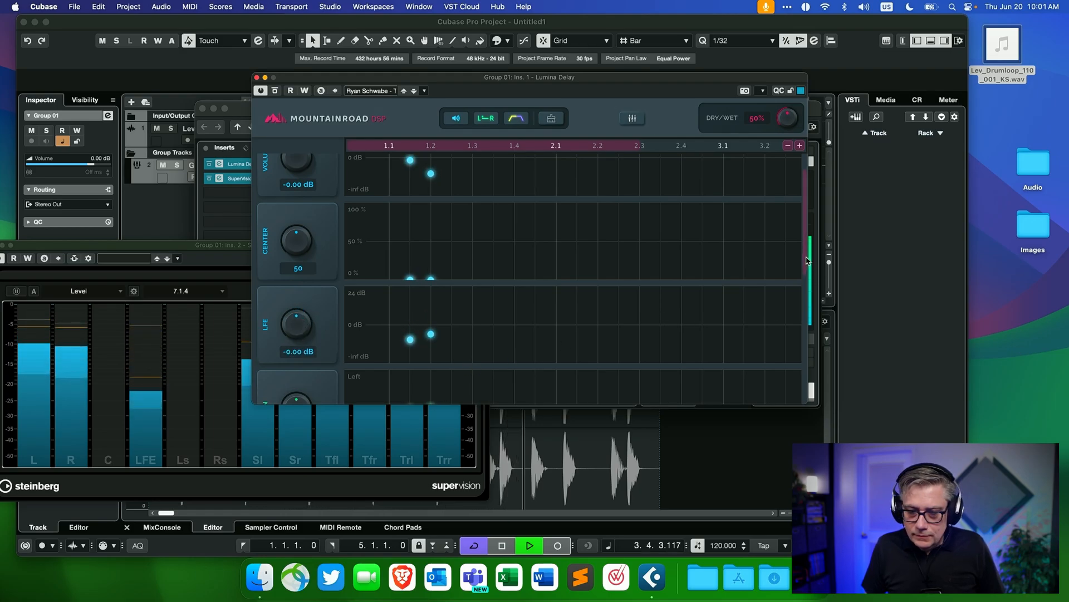
Reposition the Lumina Delay window to check the meters and set the dry/wet mix to 100%
{"action": "scroll", "coordinate": [805, 290], "scroll_direction": "down", "scroll_amount": 4}
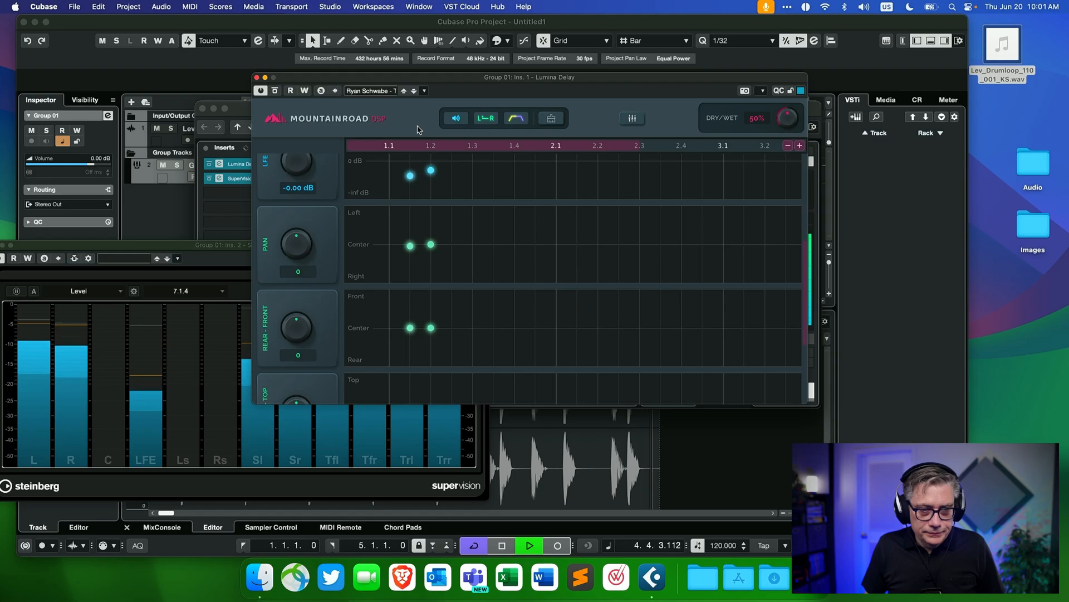
{"action": "left_click_drag", "start_coordinate": [403, 87], "coordinate": [577, 78]}
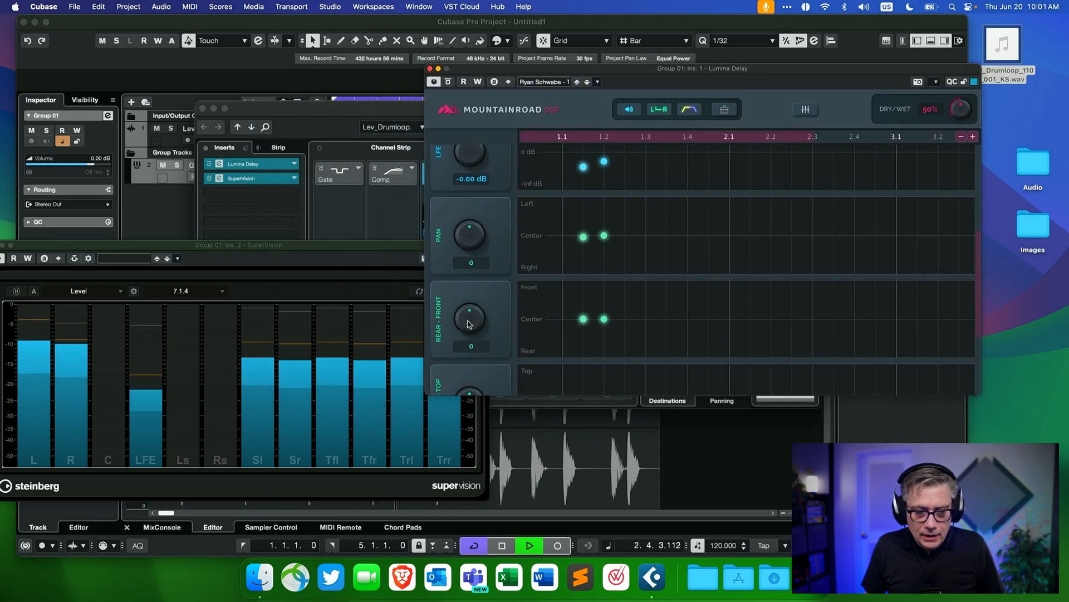
{"action": "left_click_drag", "start_coordinate": [817, 69], "coordinate": [606, 81]}
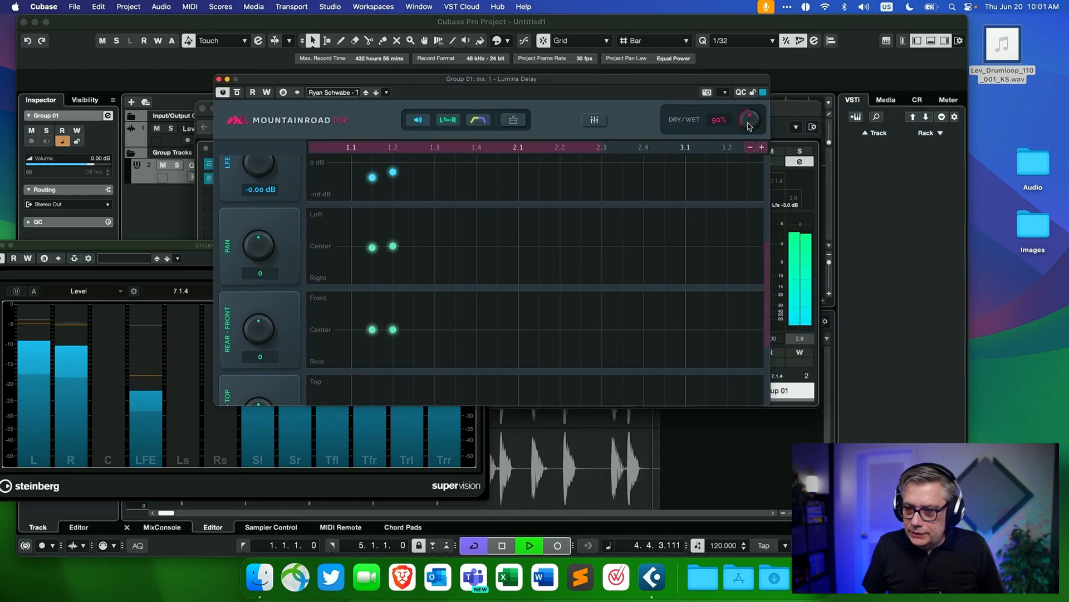
{"action": "left_click_drag", "start_coordinate": [749, 126], "coordinate": [749, 94]}
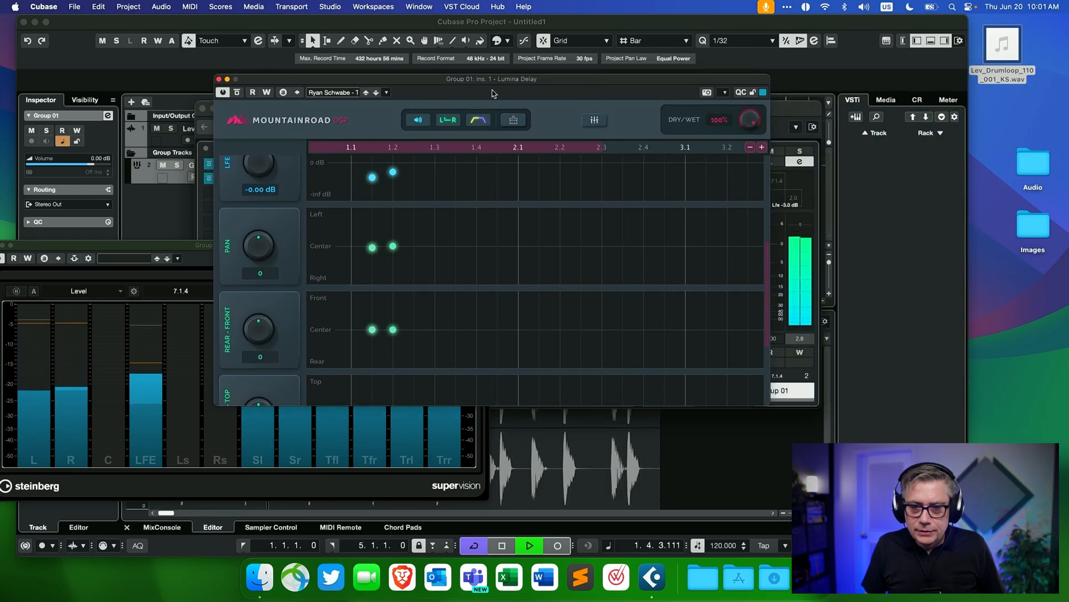
Uncover the SuperVision meters and pull both delay points' LFE levels down to -inf dB
{"action": "left_click_drag", "start_coordinate": [452, 83], "coordinate": [659, 60]}
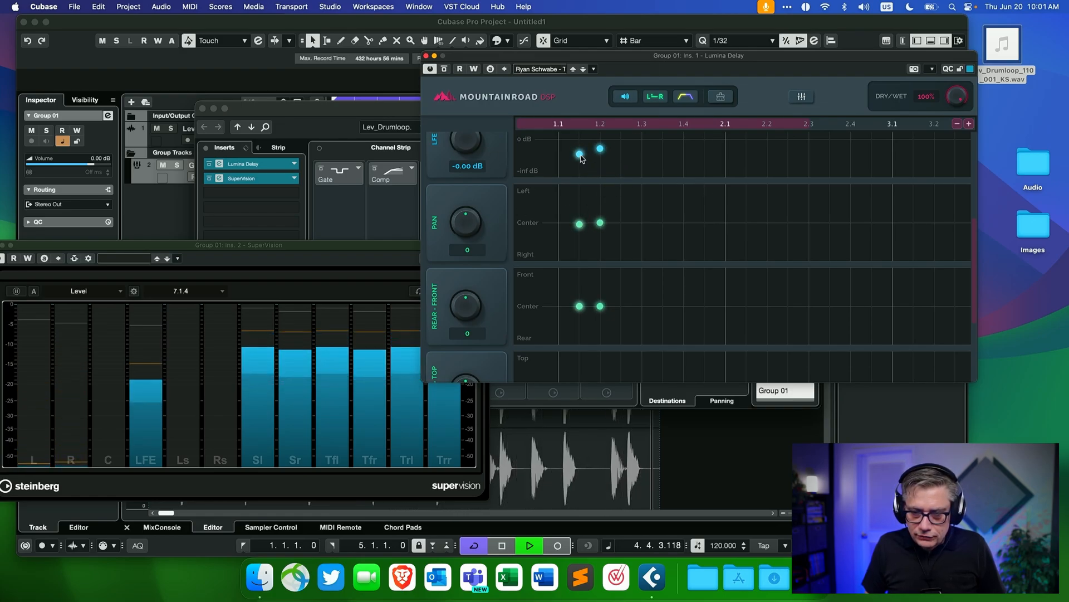
{"action": "left_click_drag", "start_coordinate": [579, 155], "coordinate": [581, 199]}
{"action": "left_click_drag", "start_coordinate": [595, 156], "coordinate": [600, 178]}
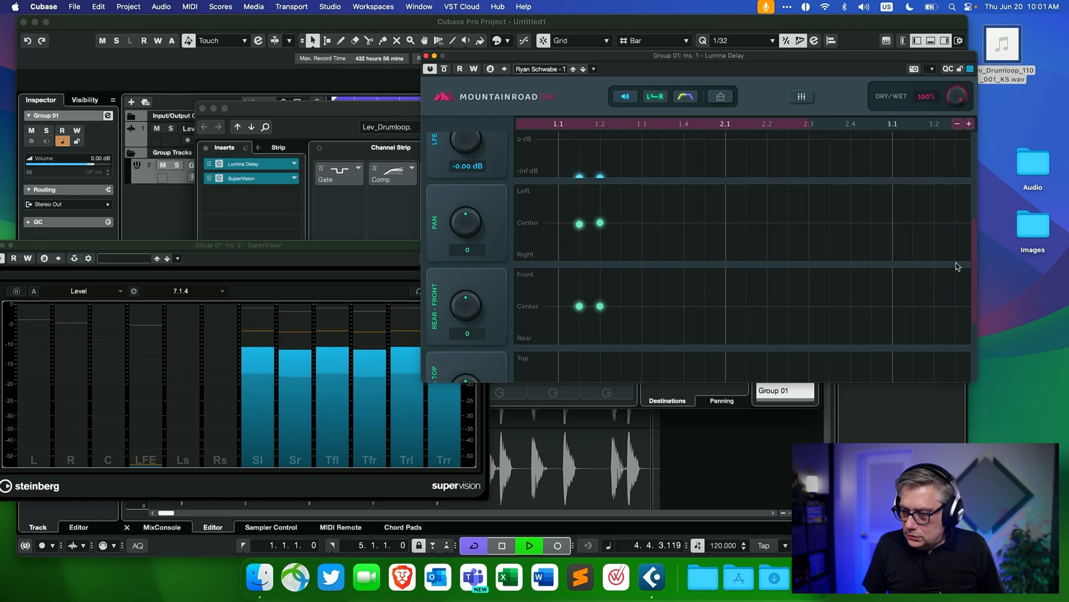
Try shifting both delay points along the rear-front axis with the global knob, ending at 22
{"action": "scroll", "coordinate": [974, 252], "scroll_direction": "down", "scroll_amount": 3}
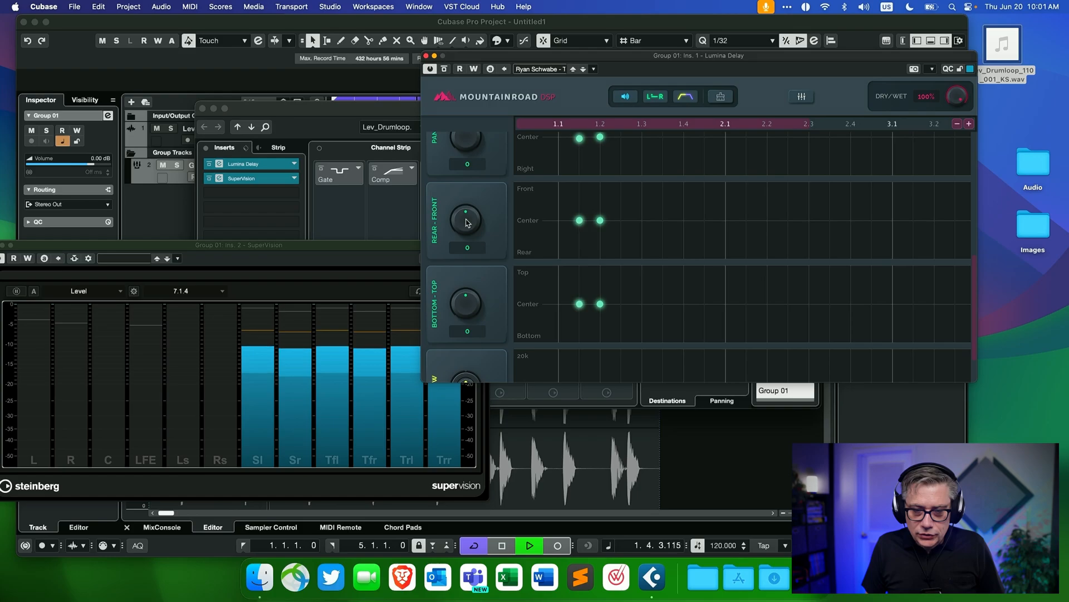
{"action": "scroll", "coordinate": [466, 223], "scroll_direction": "down", "scroll_amount": 2}
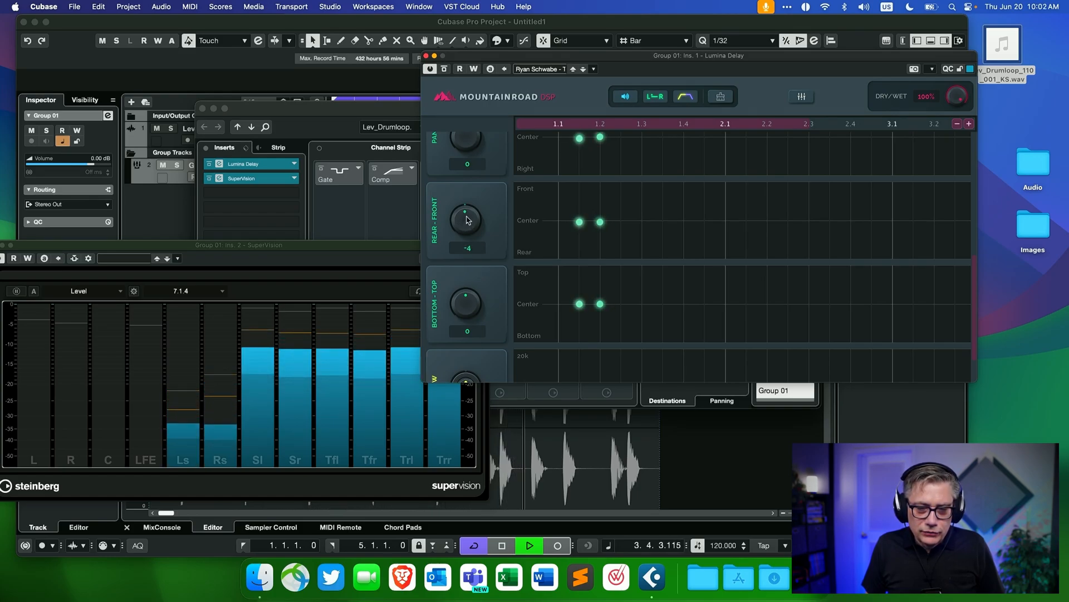
{"action": "mouse_move", "coordinate": [468, 219]}
{"action": "left_mouse_down"}
{"action": "mouse_move", "coordinate": [462, 229]}
{"action": "mouse_move", "coordinate": [479, 214]}
{"action": "left_mouse_up"}
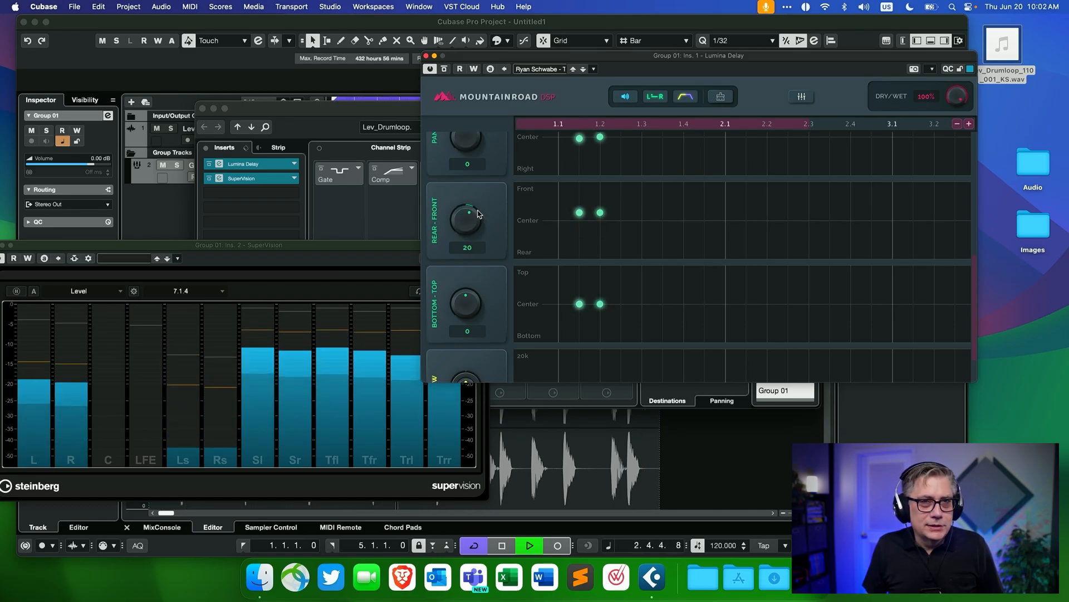
{"action": "left_click_drag", "start_coordinate": [478, 214], "coordinate": [478, 212]}
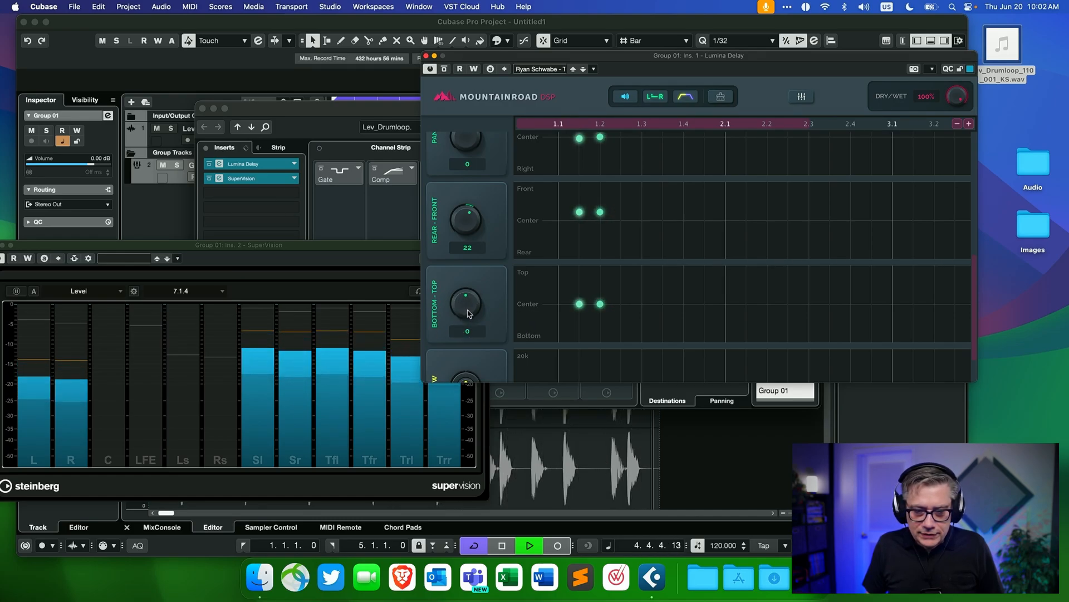
Try the global bottom-top offset at 100 and at -79, and reset it to 0
{"action": "left_click_drag", "start_coordinate": [468, 313], "coordinate": [493, 272]}
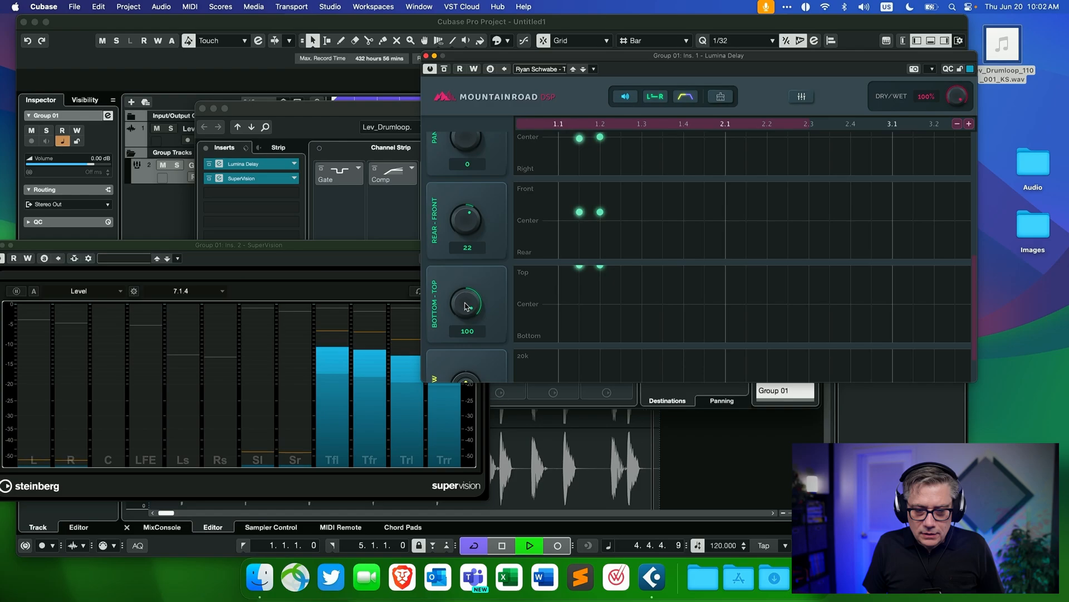
{"action": "left_click_drag", "start_coordinate": [466, 306], "coordinate": [456, 375]}
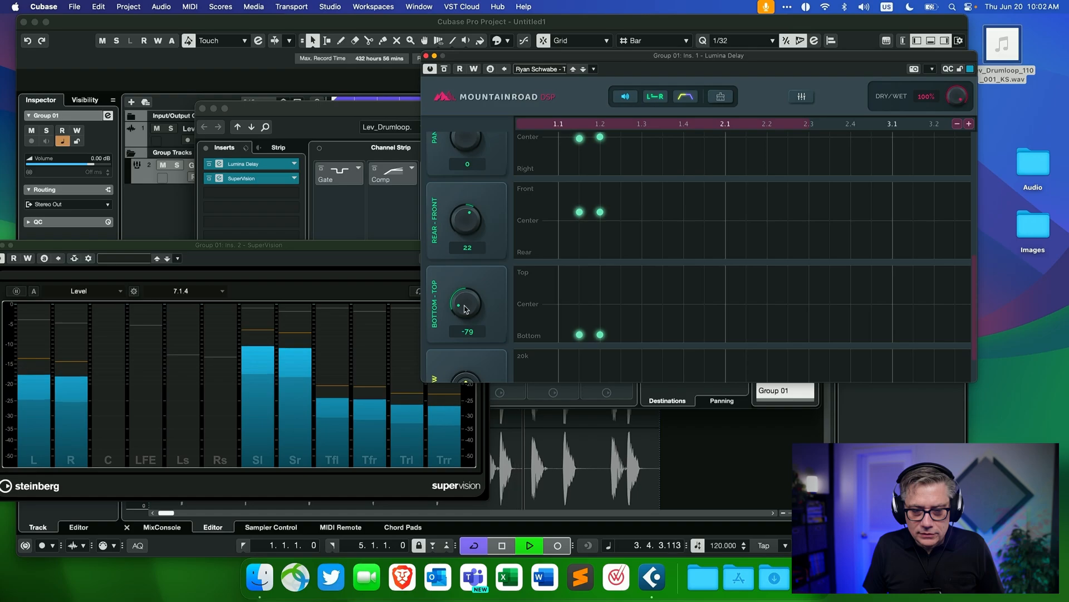
{"action": "left_click_drag", "start_coordinate": [466, 309], "coordinate": [483, 272]}
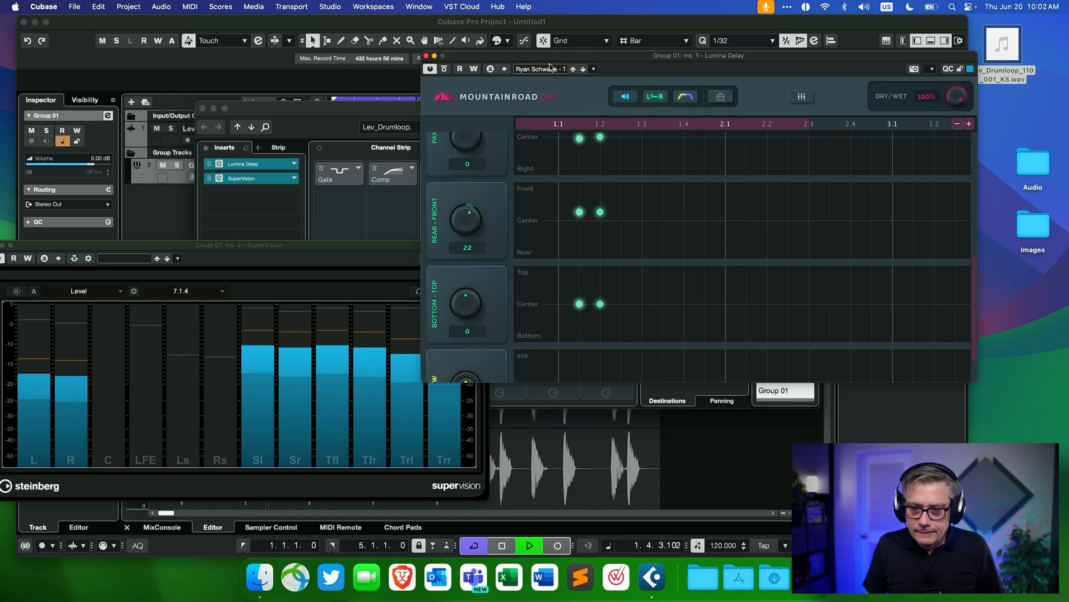
Reduce the global rear-front offset to 8, set the global center amount to 81 and the dry/wet mix to 49%
{"action": "left_click_drag", "start_coordinate": [488, 216], "coordinate": [453, 238]}
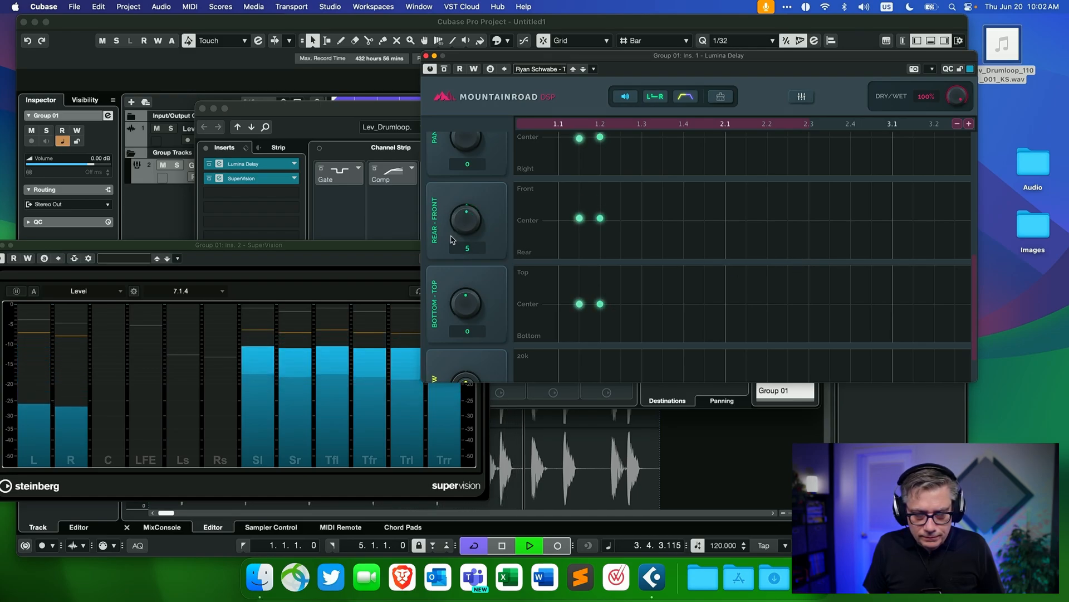
{"action": "left_click_drag", "start_coordinate": [976, 293], "coordinate": [977, 164]}
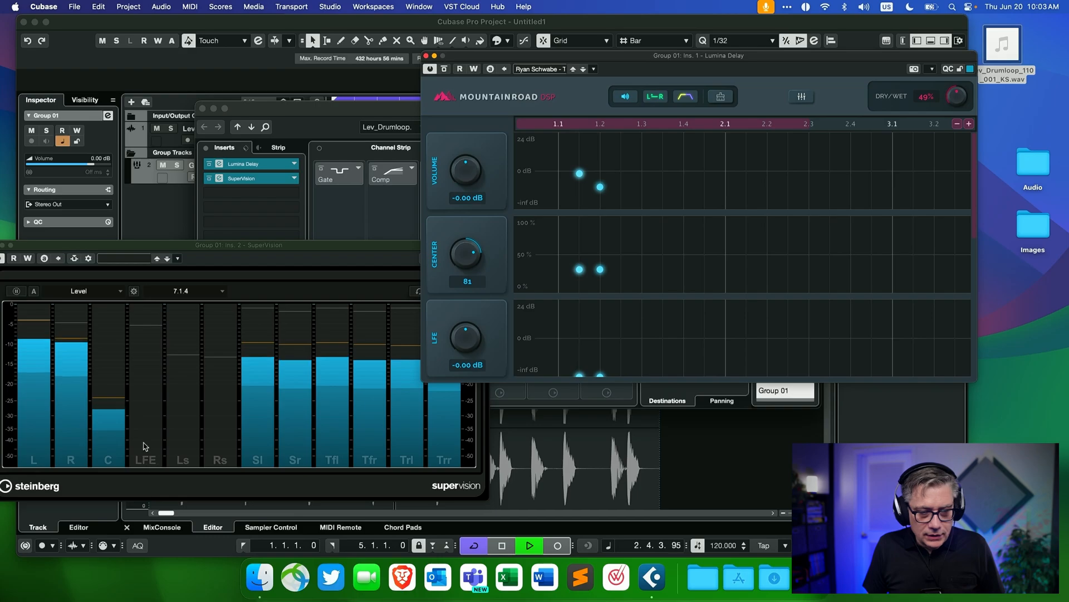
{"action": "left_click_drag", "start_coordinate": [976, 161], "coordinate": [983, 272]}
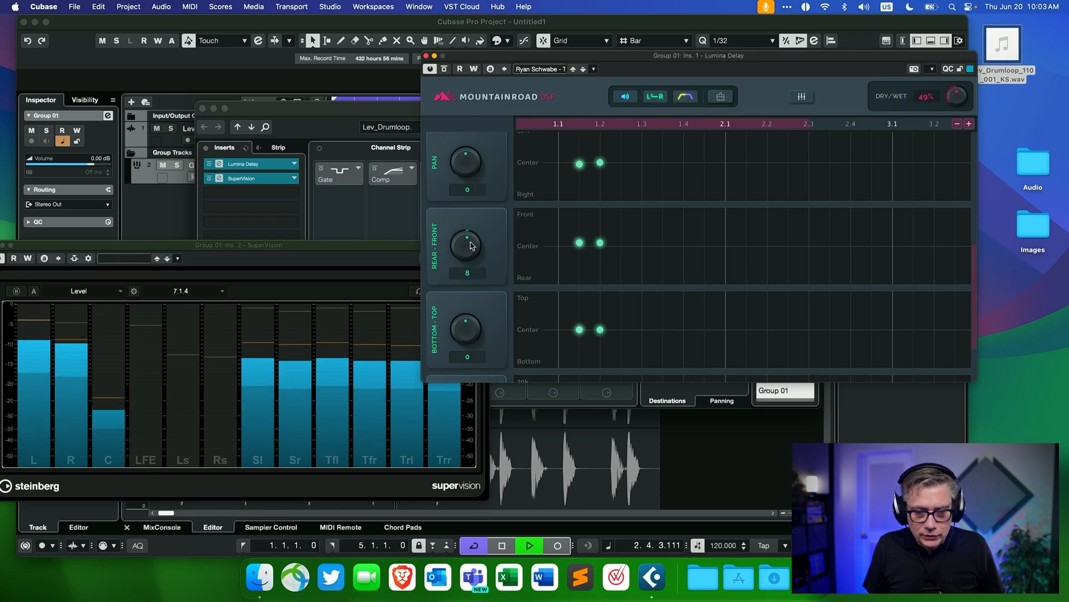
Try the global rear-front offset at -49 with the dry/wet mix at 100%
{"action": "left_click_drag", "start_coordinate": [469, 246], "coordinate": [463, 275]}
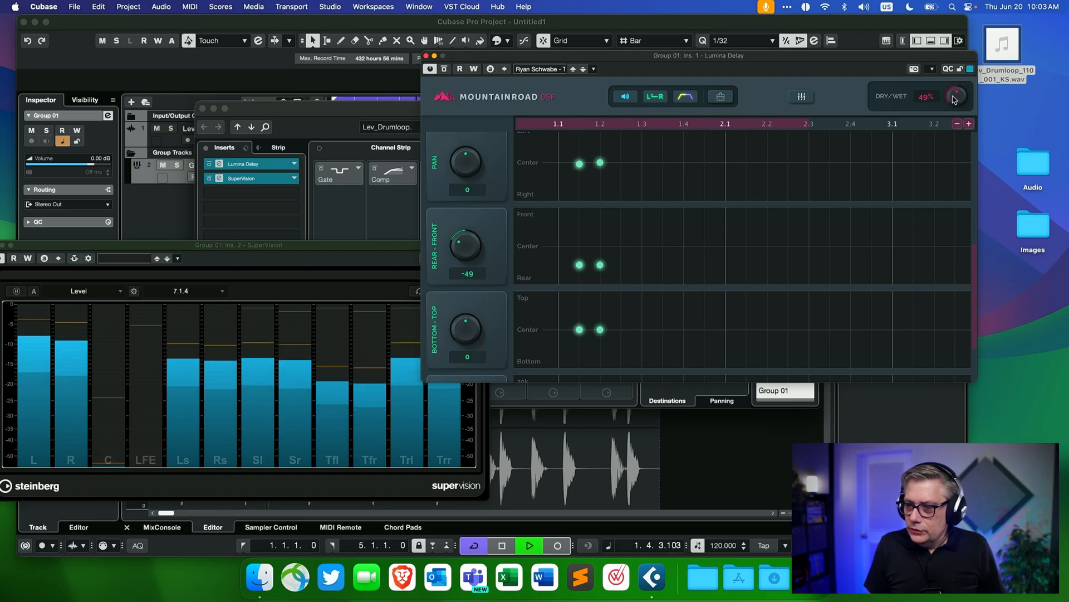
{"action": "left_click_drag", "start_coordinate": [957, 96], "coordinate": [957, 42]}
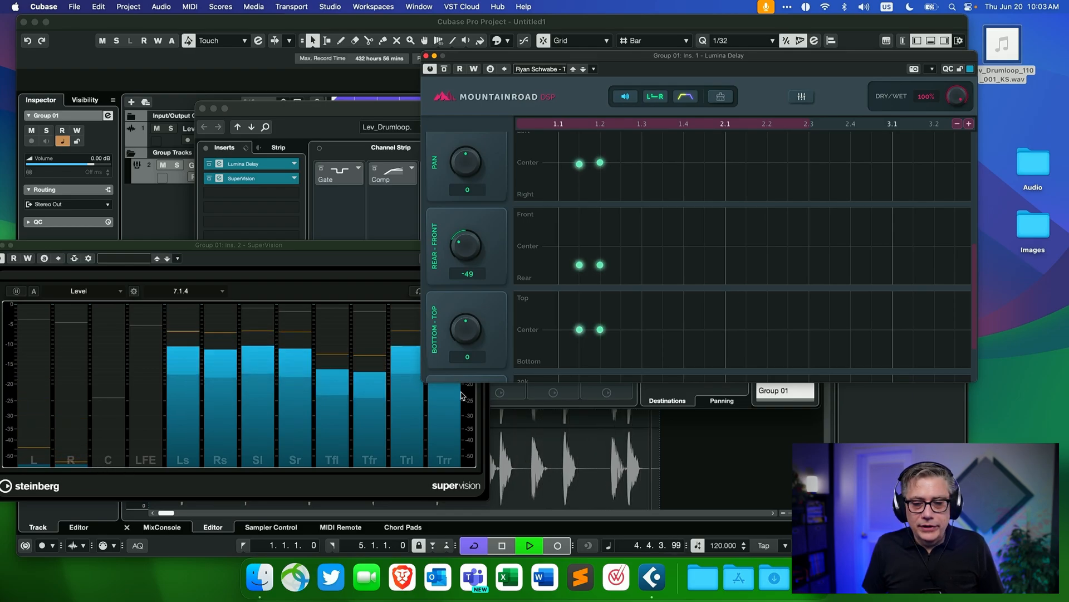
{"action": "scroll", "coordinate": [503, 177], "scroll_direction": "up", "scroll_amount": 5}
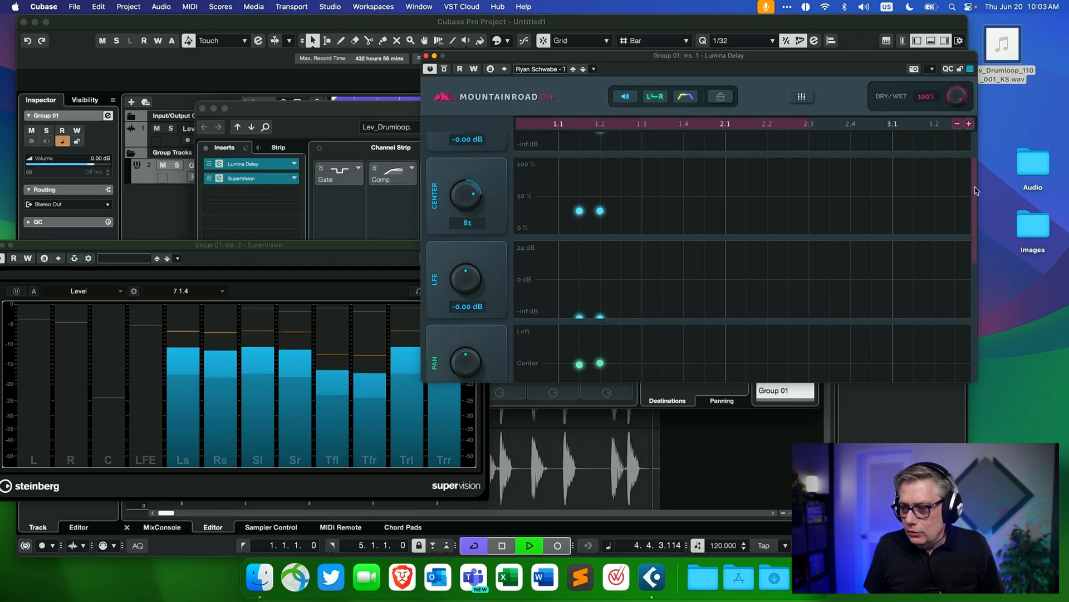
Set the global rear-front offset to 17 and the dry/wet mix to 50%, uncovering the project window beside the delay plug-in
{"action": "left_click_drag", "start_coordinate": [975, 189], "coordinate": [987, 279]}
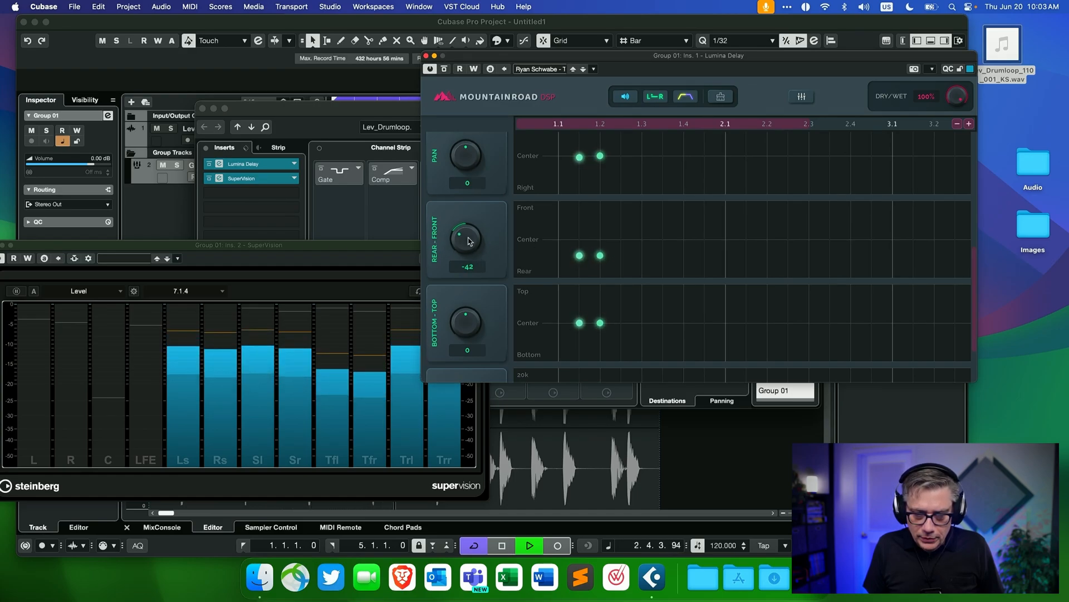
{"action": "left_click_drag", "start_coordinate": [469, 240], "coordinate": [470, 221]}
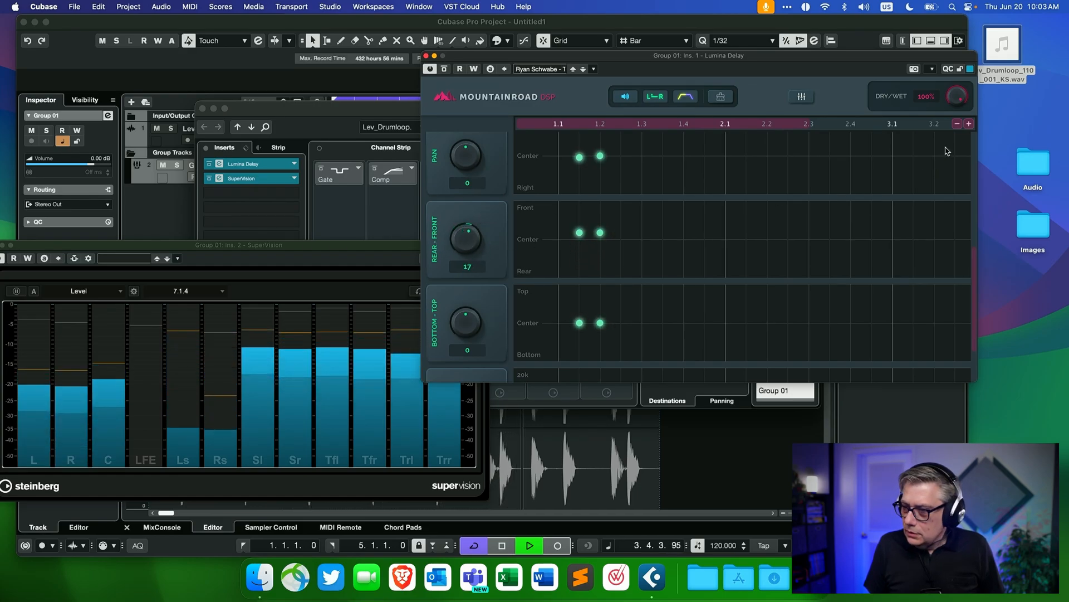
{"action": "left_click_drag", "start_coordinate": [959, 98], "coordinate": [941, 150]}
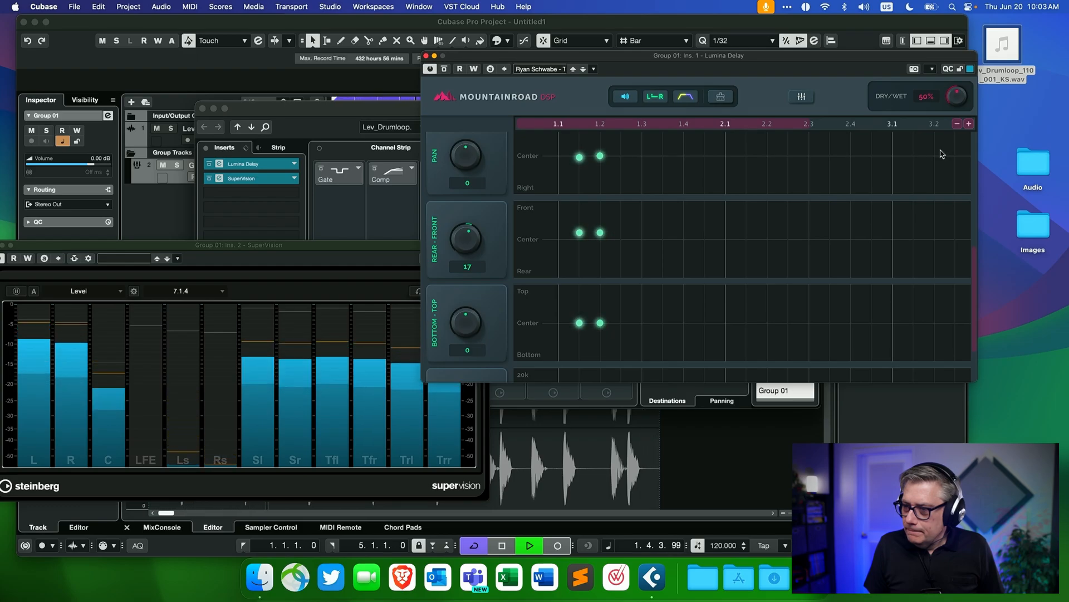
{"action": "left_click_drag", "start_coordinate": [644, 61], "coordinate": [524, 73]}
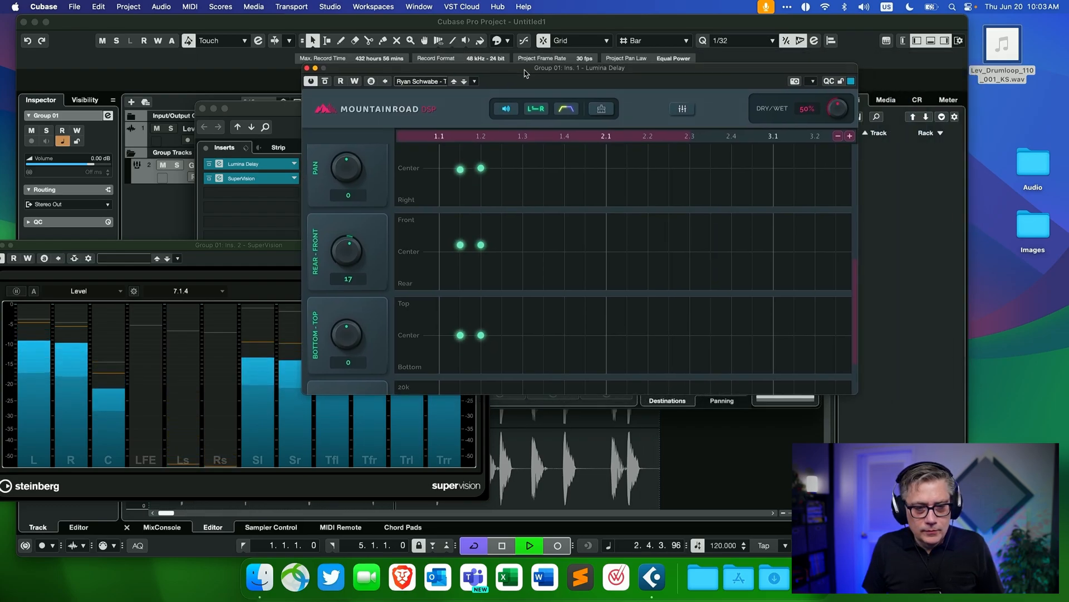
Review the delay's settings for subdivision, BPM, host sync, grid snapping and tooltips
{"action": "left_click_drag", "start_coordinate": [855, 280], "coordinate": [859, 162]}
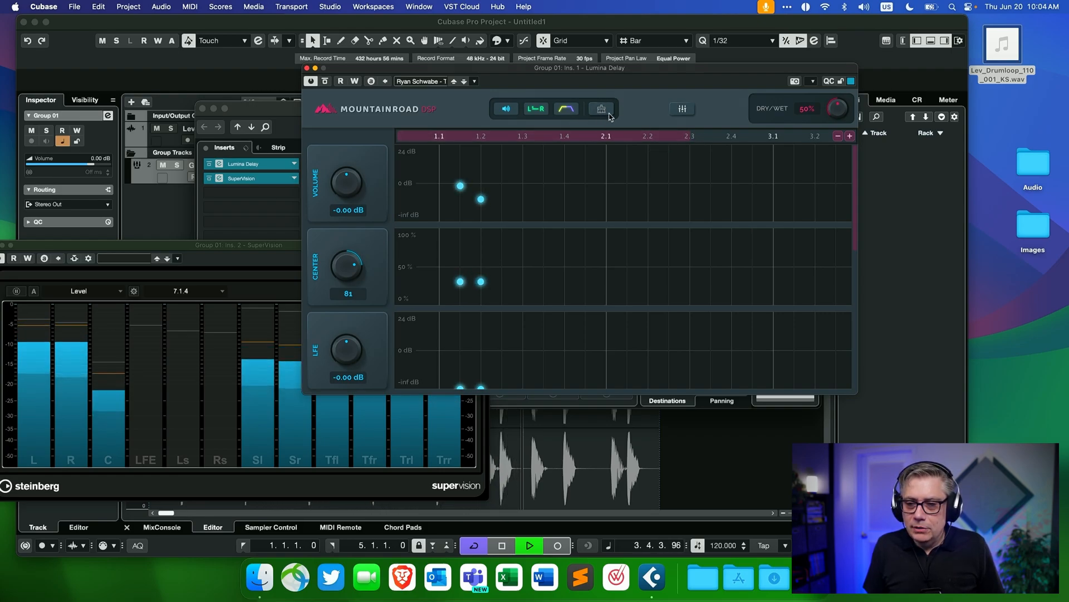
{"action": "left_click", "coordinate": [684, 108]}
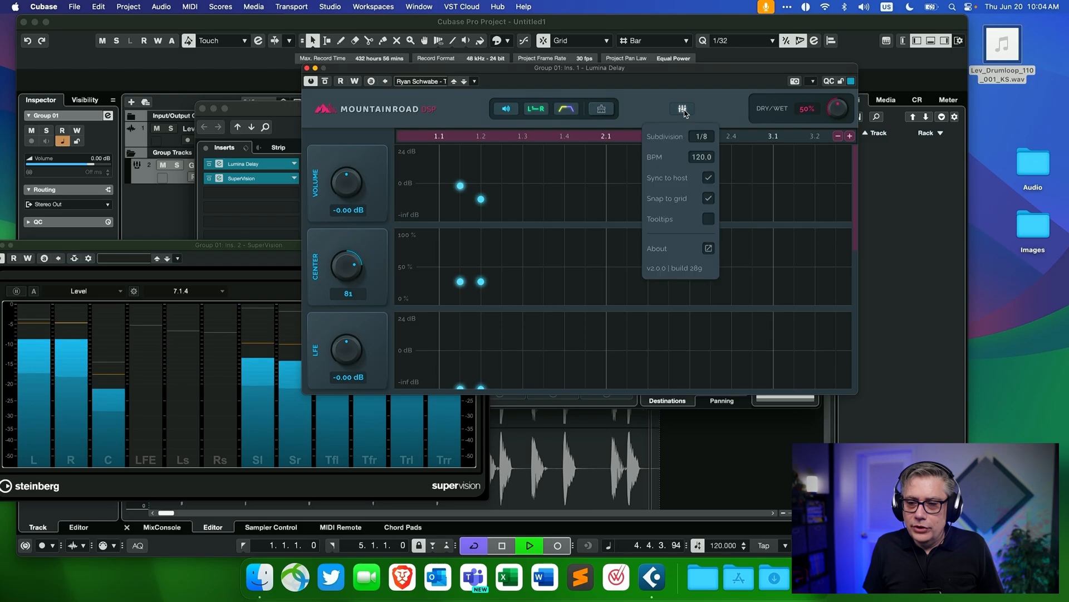
{"action": "left_click", "coordinate": [728, 93]}
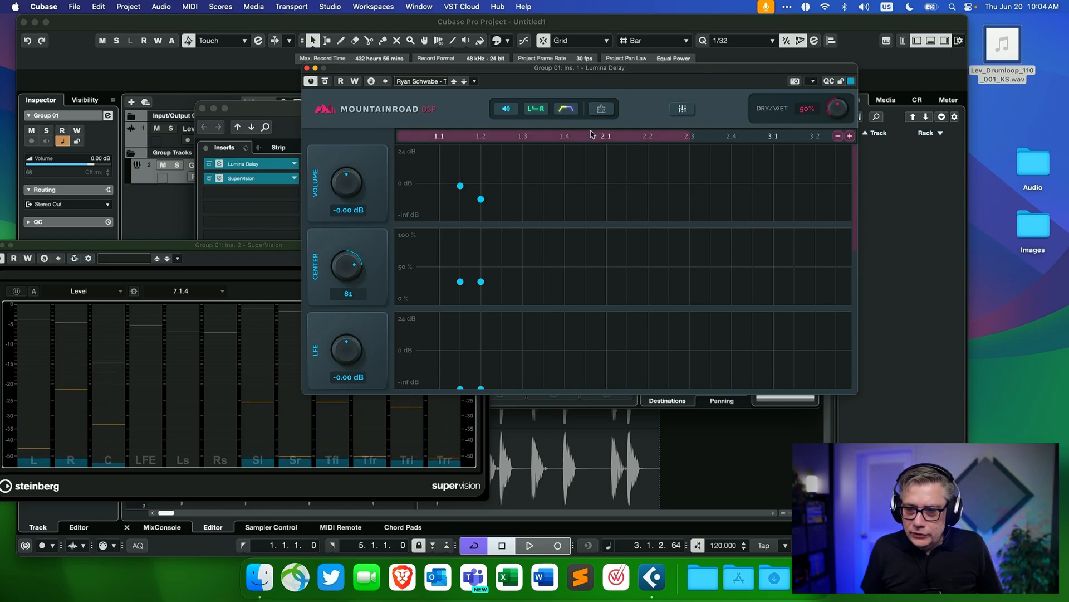
Delete all delay points from Lumina Delay and raise the dry/wet mix to 100%
{"action": "left_click", "coordinate": [602, 109]}
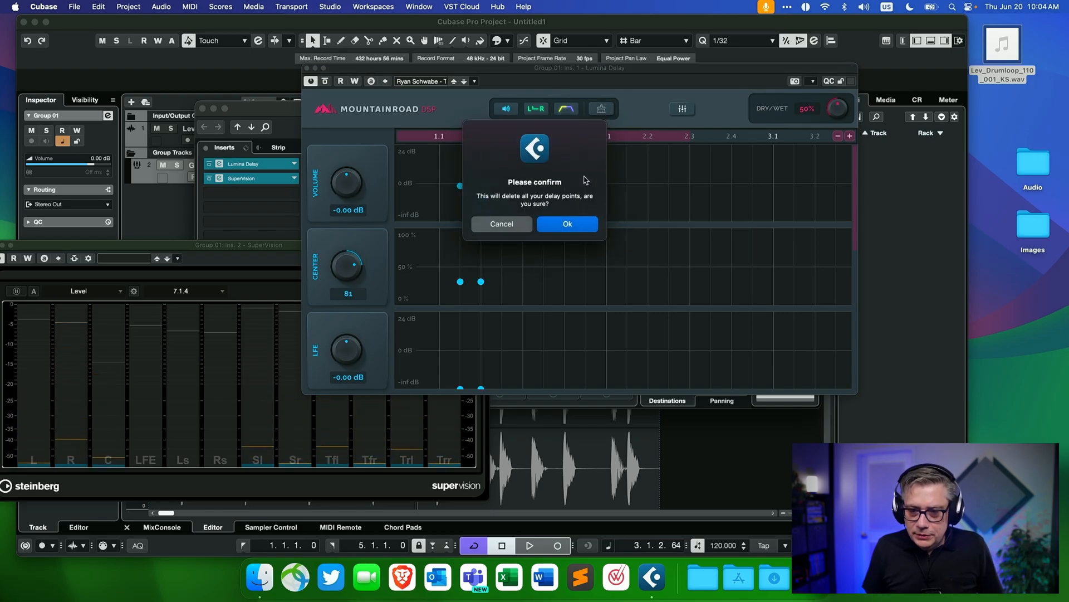
{"action": "left_click", "coordinate": [569, 226]}
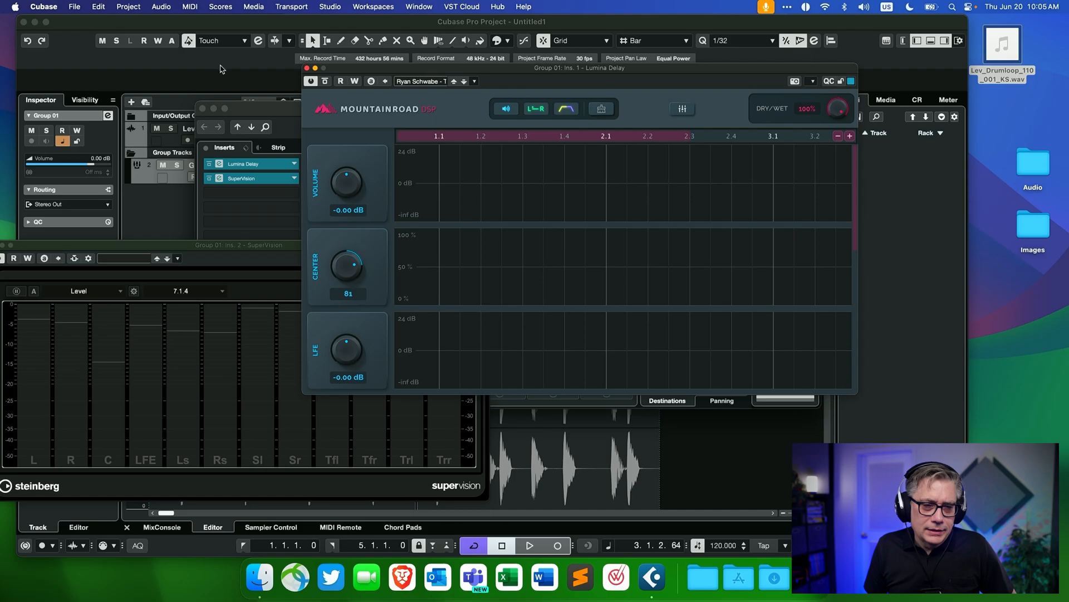
Close the Group 01 channel settings and open those of the Lev_Drumloop_110_001_KS track instead
{"action": "left_click", "coordinate": [279, 111]}
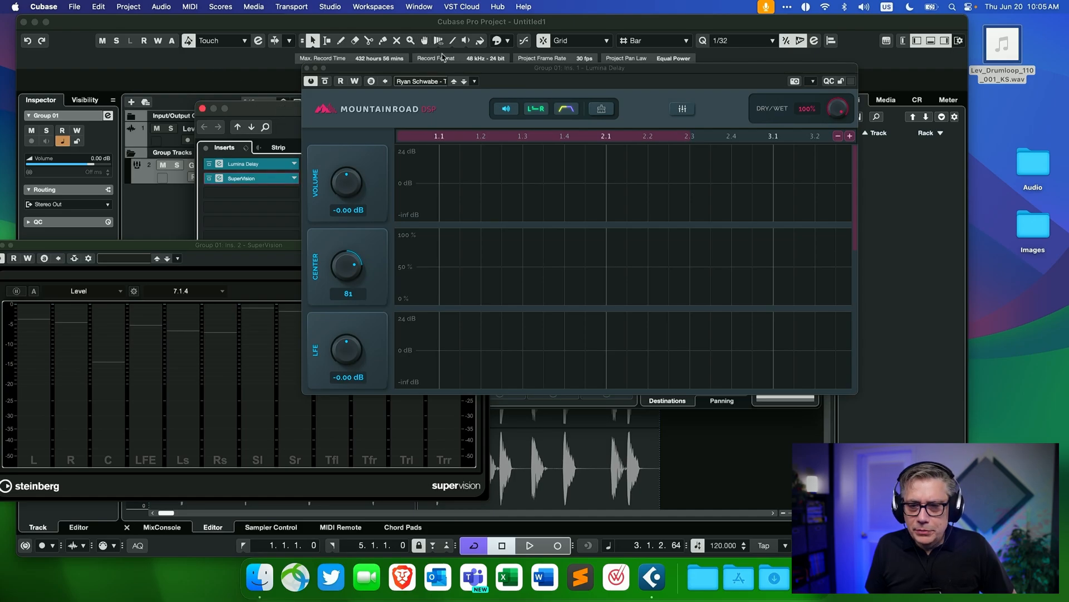
{"action": "left_click_drag", "start_coordinate": [473, 68], "coordinate": [379, 282]}
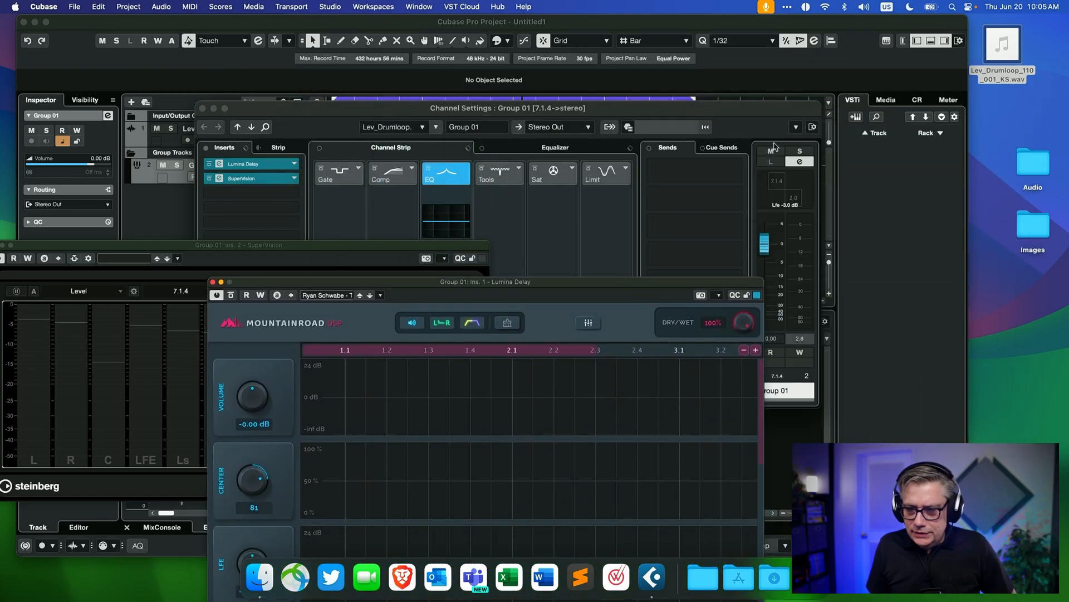
{"action": "left_click", "coordinate": [202, 109]}
{"action": "left_click", "coordinate": [315, 139]}
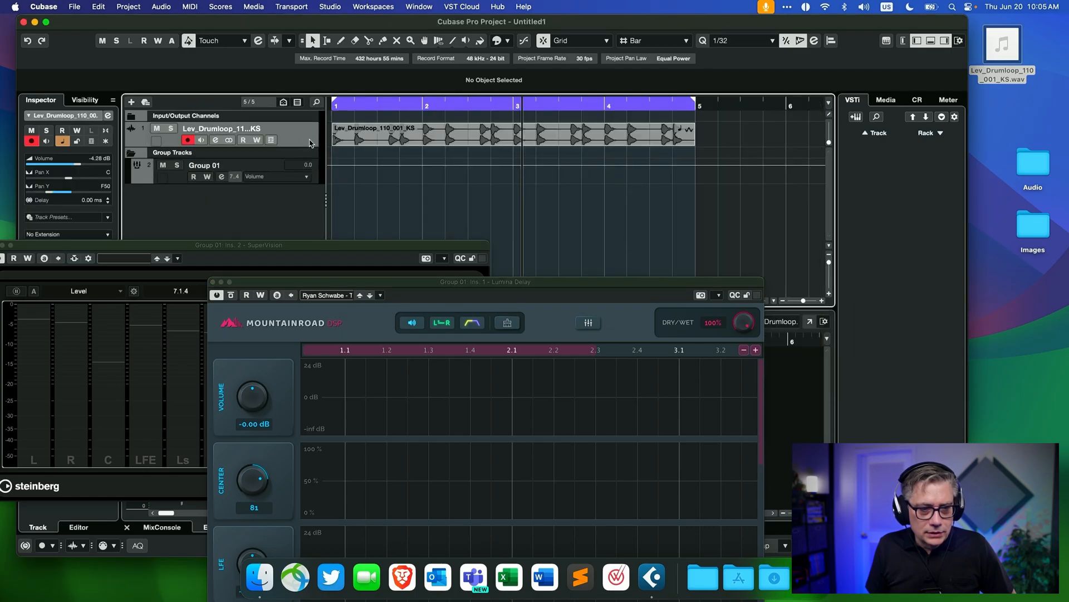
{"action": "left_click", "coordinate": [216, 140]}
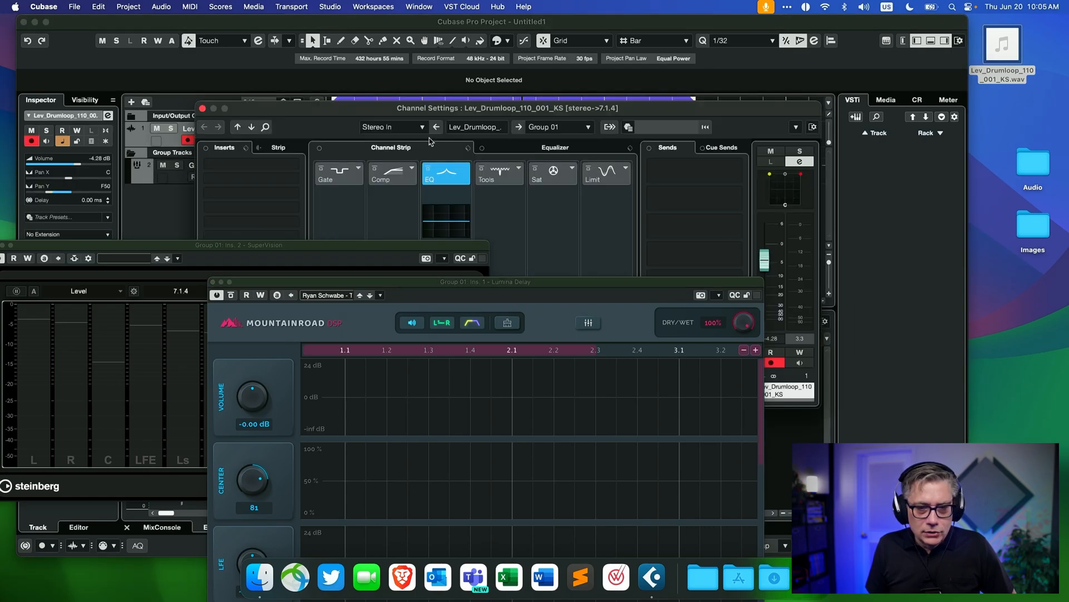
Close the SuperVision and Lumina Delay windows, examine the drum loop channel's panner, and close its channel settings
{"action": "left_click_drag", "start_coordinate": [33, 247], "coordinate": [152, 229]}
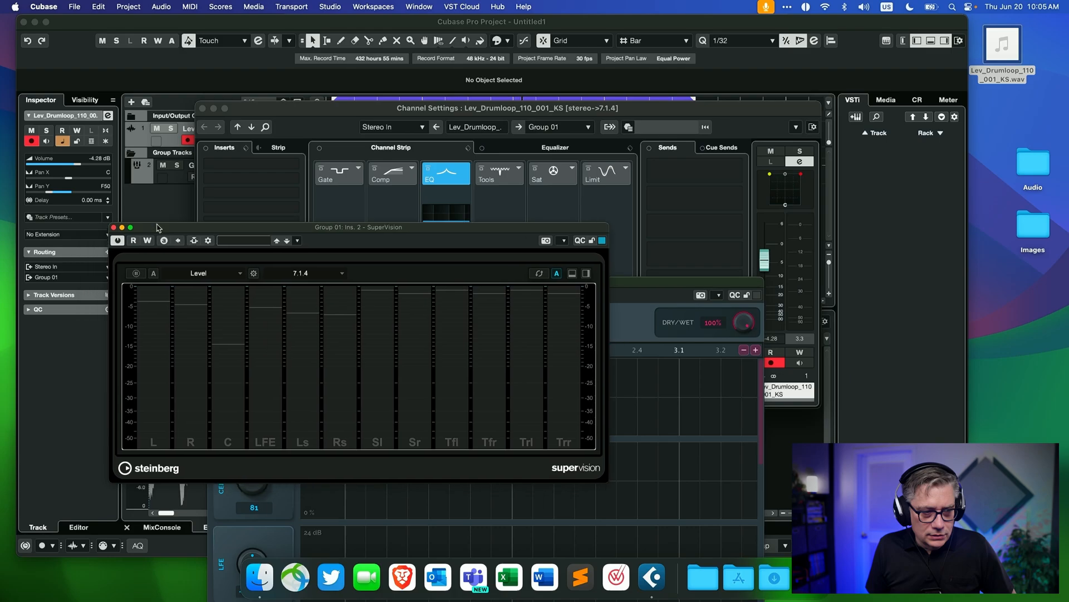
{"action": "left_click", "coordinate": [113, 228]}
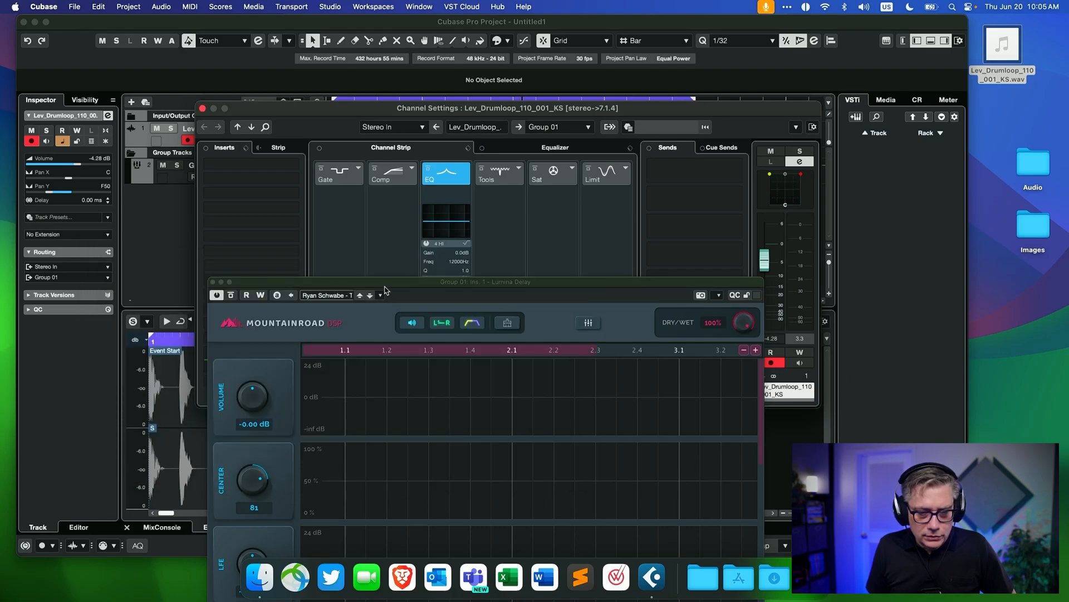
{"action": "left_click_drag", "start_coordinate": [384, 288], "coordinate": [354, 197]}
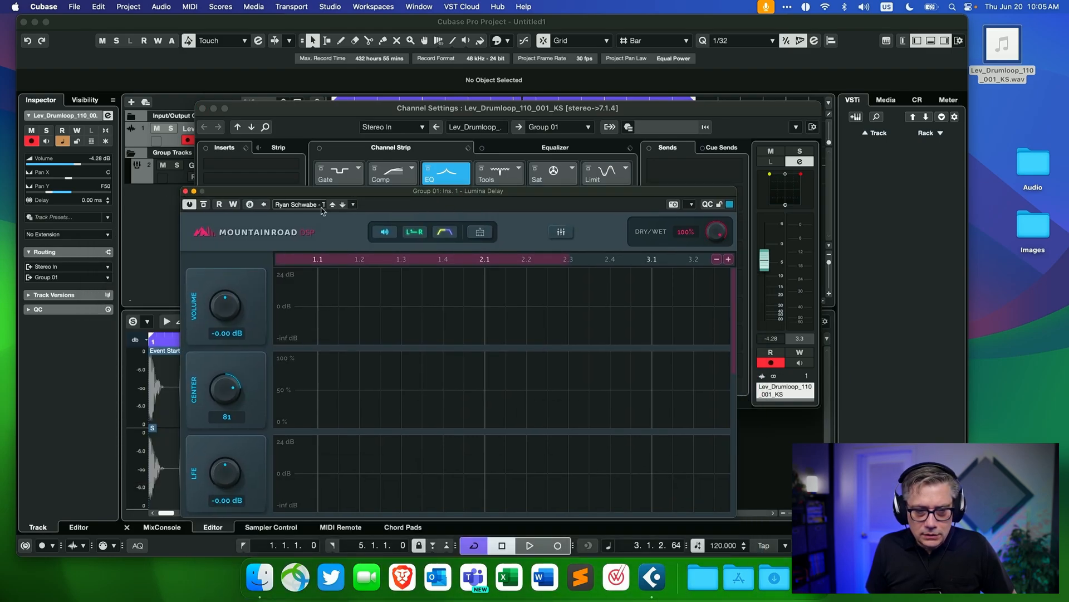
{"action": "left_click", "coordinate": [186, 192]}
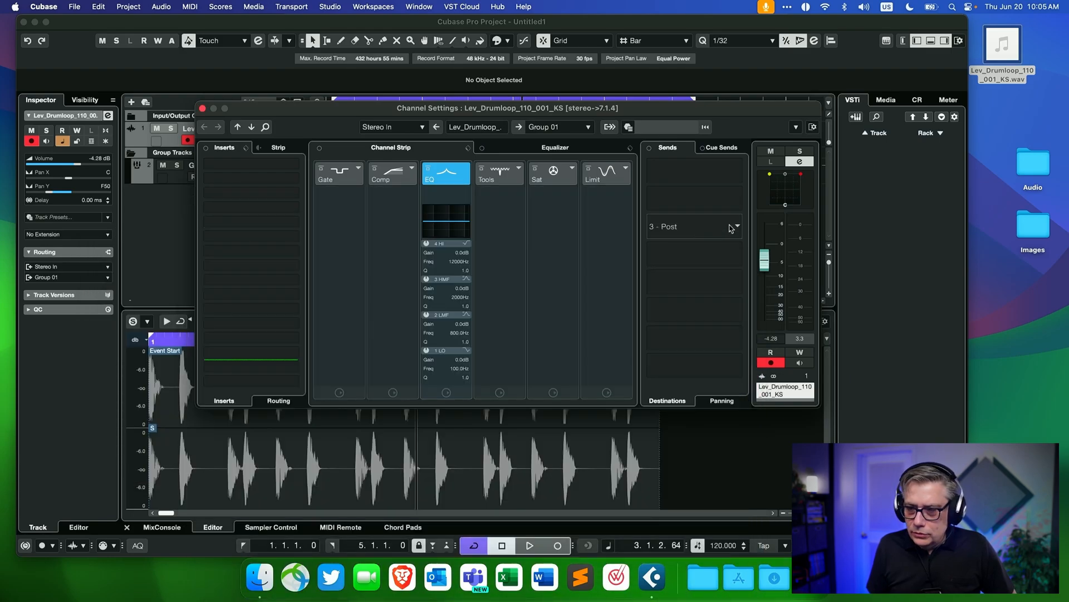
{"action": "double_click", "coordinate": [798, 192]}
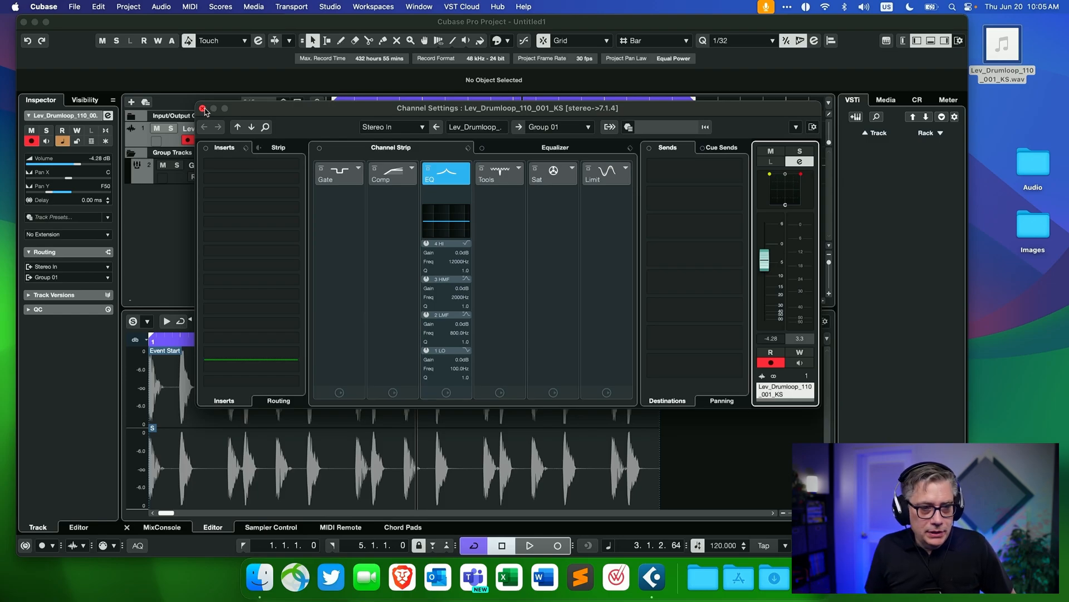
{"action": "left_click", "coordinate": [202, 108]}
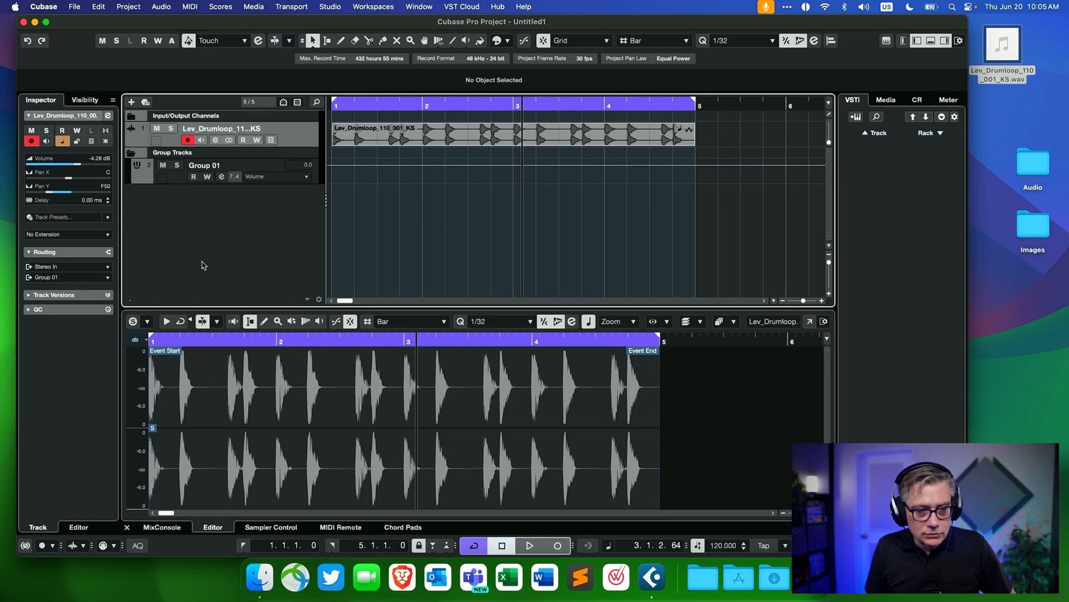
Reopen Lumina Delay and SuperVision on Group 01 and check the channel meters during loop playback
{"action": "left_click", "coordinate": [222, 177]}
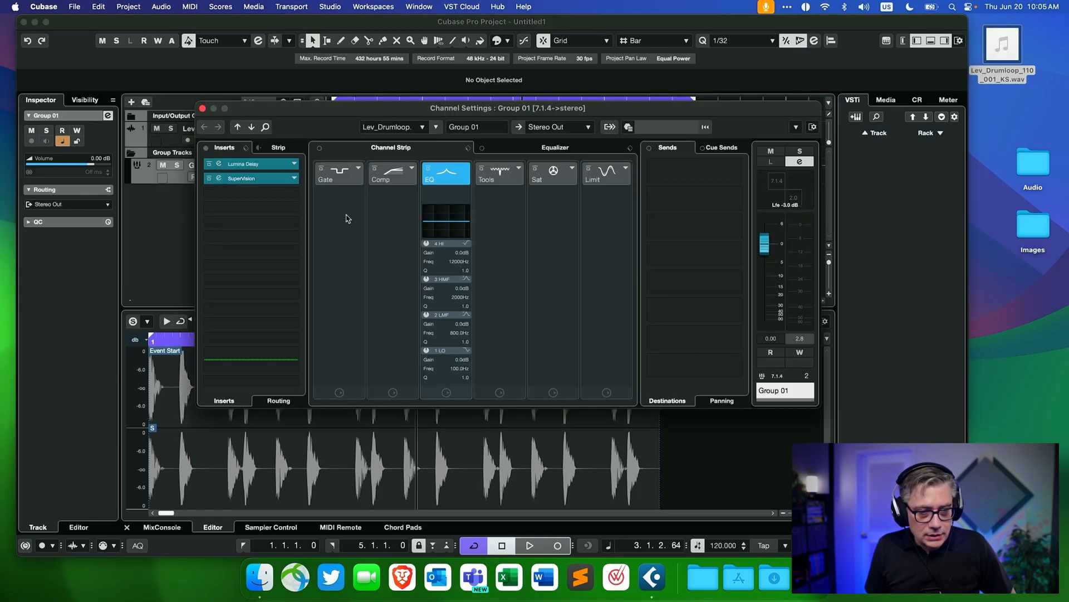
{"action": "left_click", "coordinate": [256, 164]}
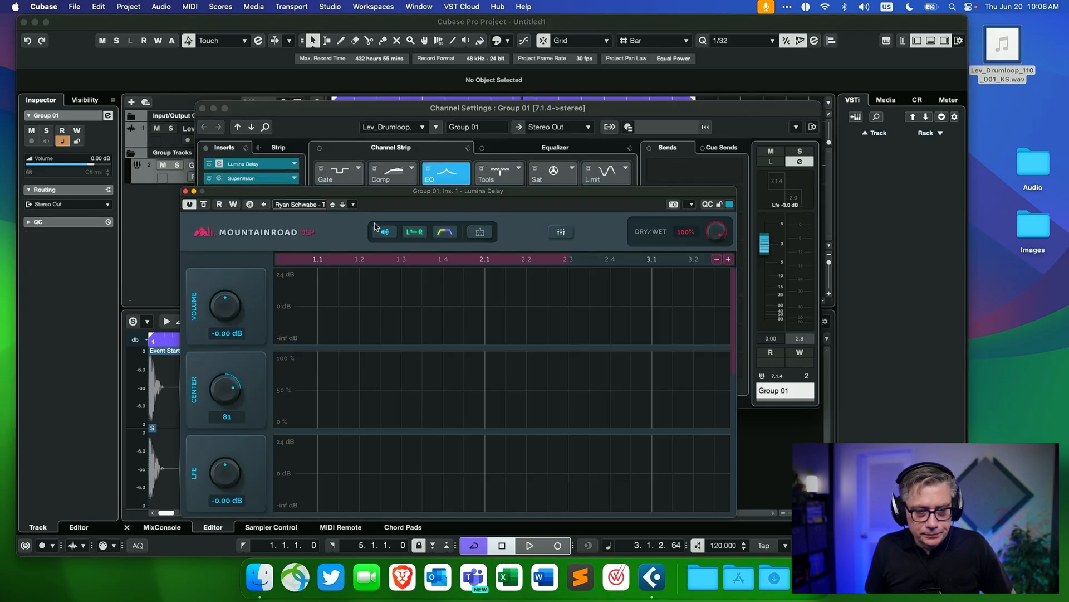
{"action": "left_click_drag", "start_coordinate": [377, 197], "coordinate": [416, 95]}
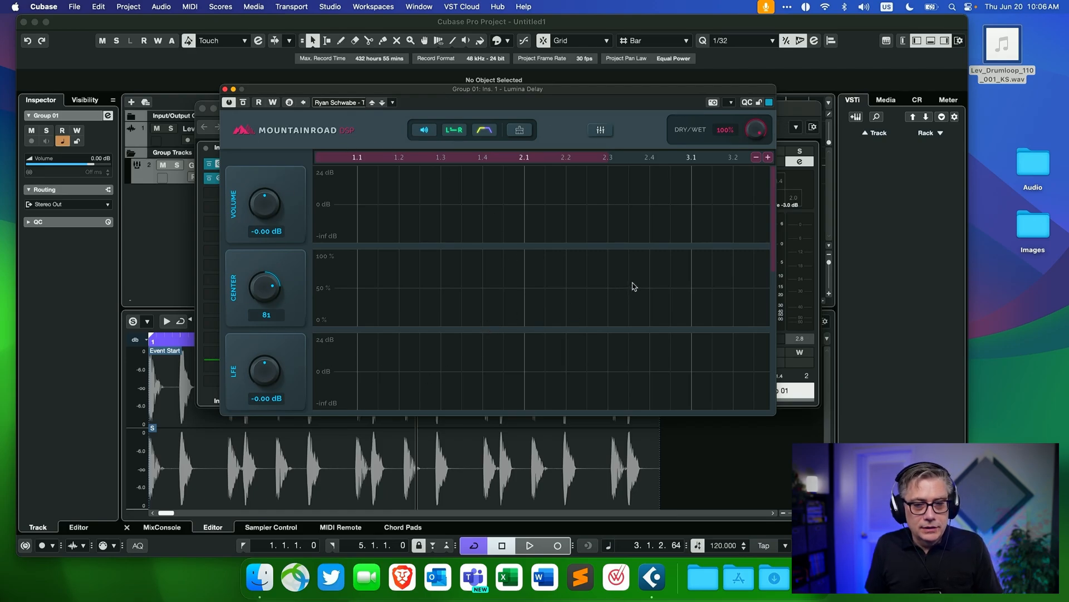
{"action": "key", "text": "space"}
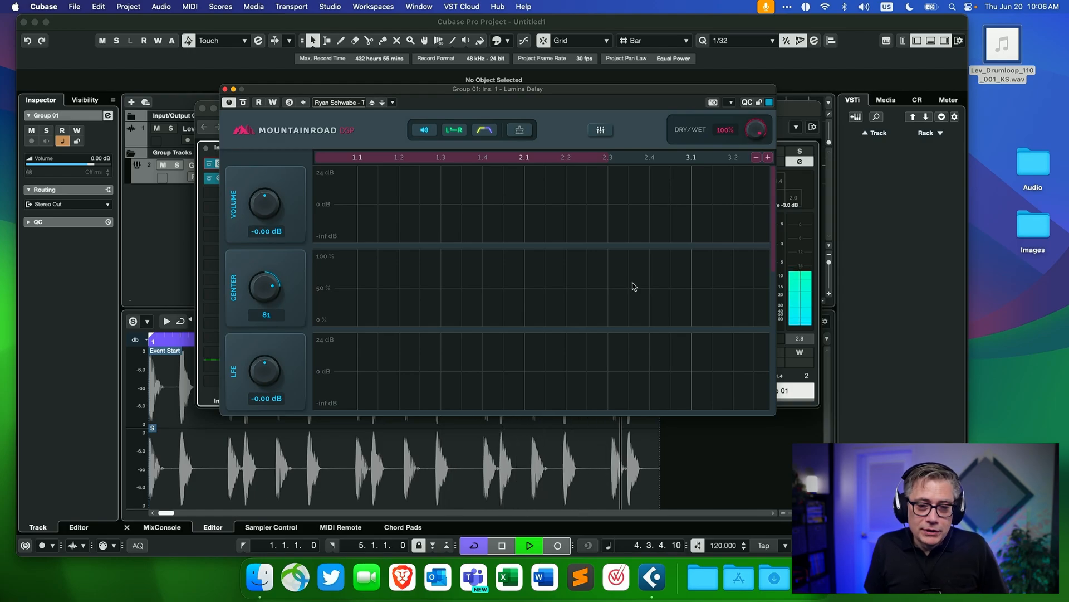
{"action": "left_click_drag", "start_coordinate": [501, 89], "coordinate": [713, 105]}
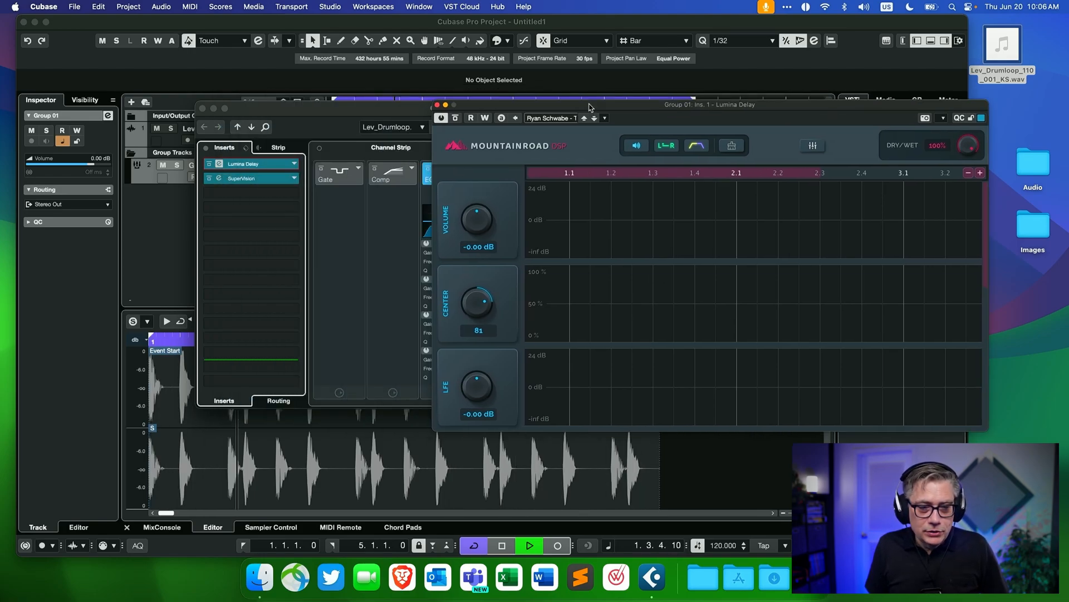
{"action": "left_click", "coordinate": [269, 179]}
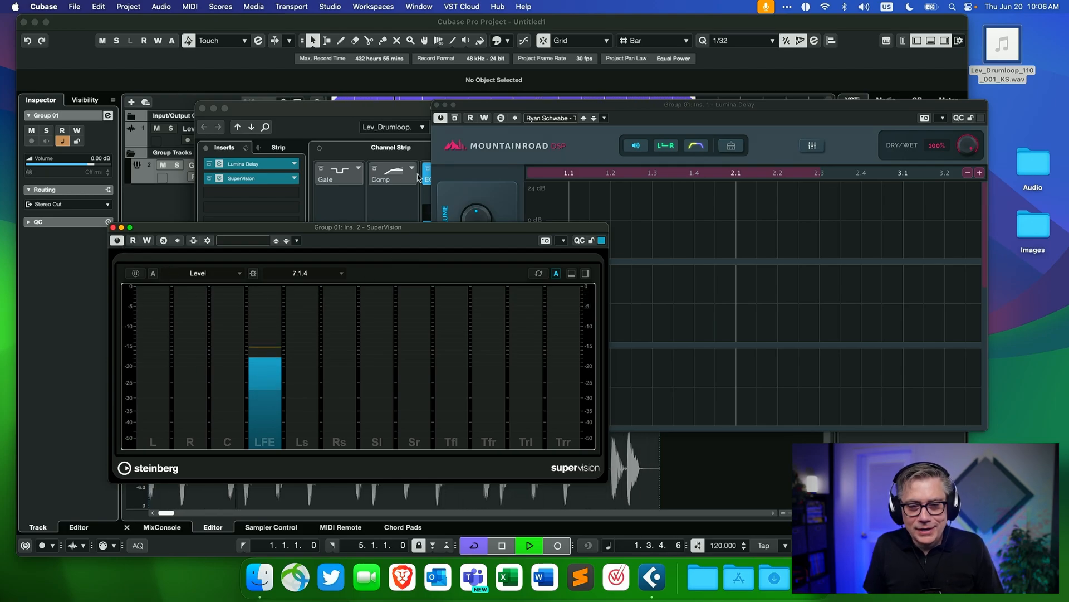
Close Lumina Delay, SuperVision and the Group 01 channel settings, and stop playback
{"action": "left_click_drag", "start_coordinate": [691, 111], "coordinate": [375, 229]}
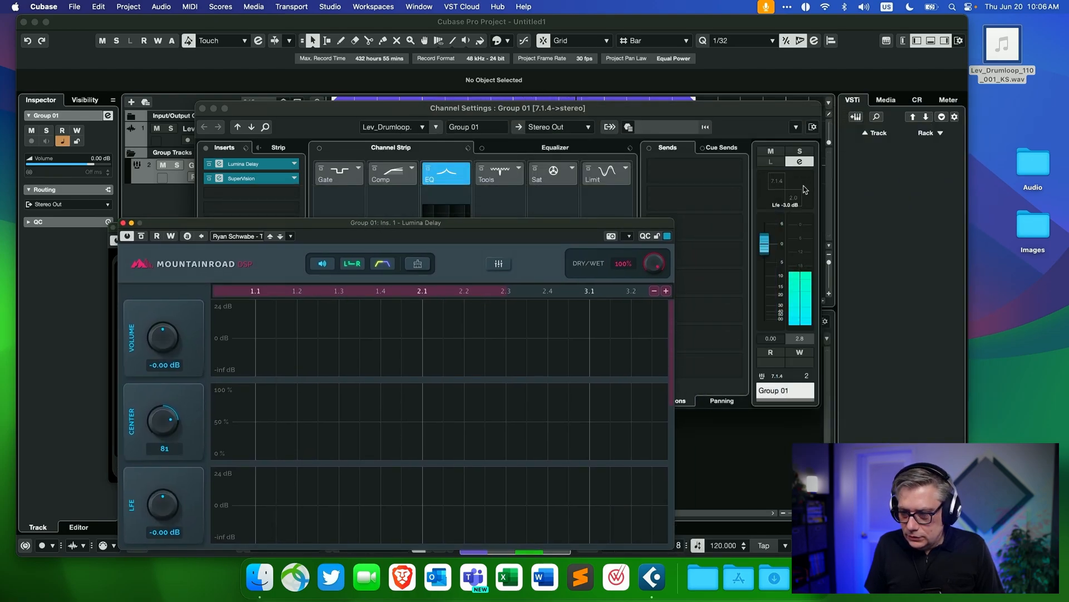
{"action": "left_click", "coordinate": [123, 223]}
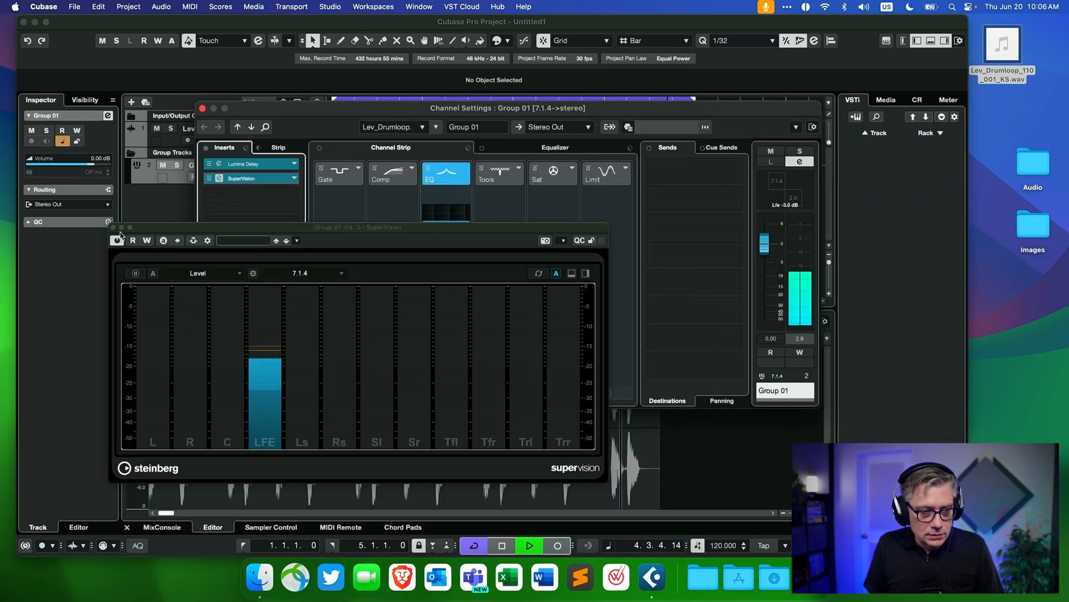
{"action": "left_click", "coordinate": [114, 228]}
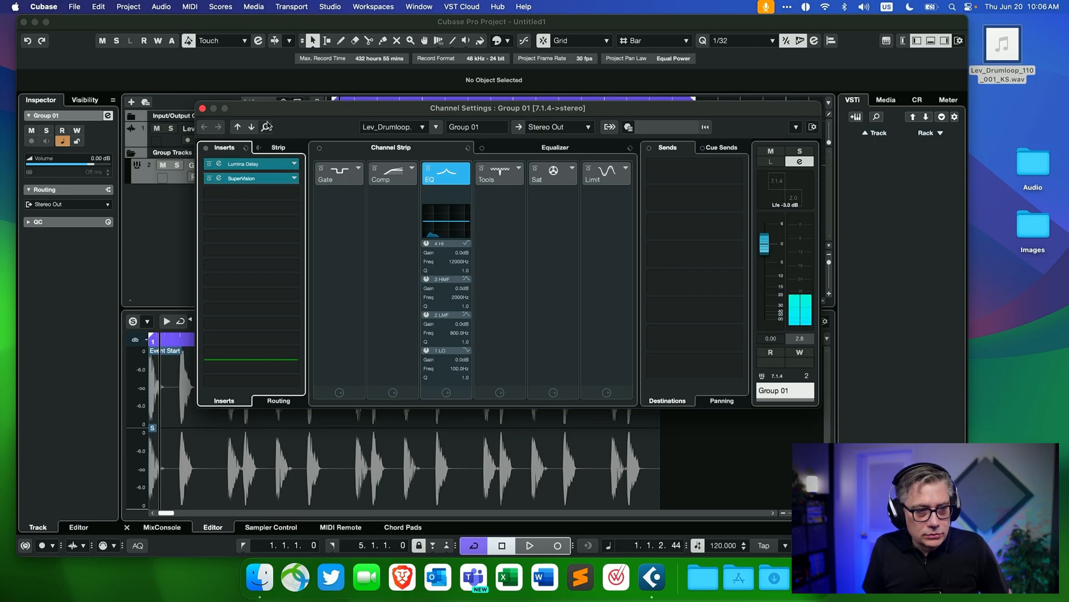
{"action": "left_click", "coordinate": [203, 109]}
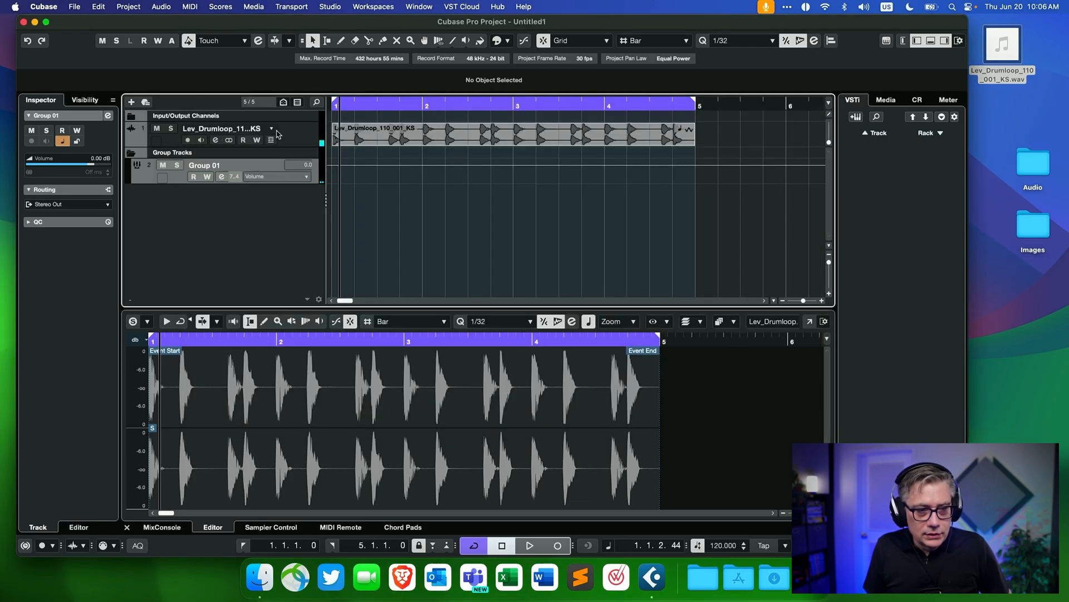
Open the drum loop track's MultiPanner from its channel settings, inspect its positioning and LFE level, and close the panner
{"action": "left_click", "coordinate": [215, 140]}
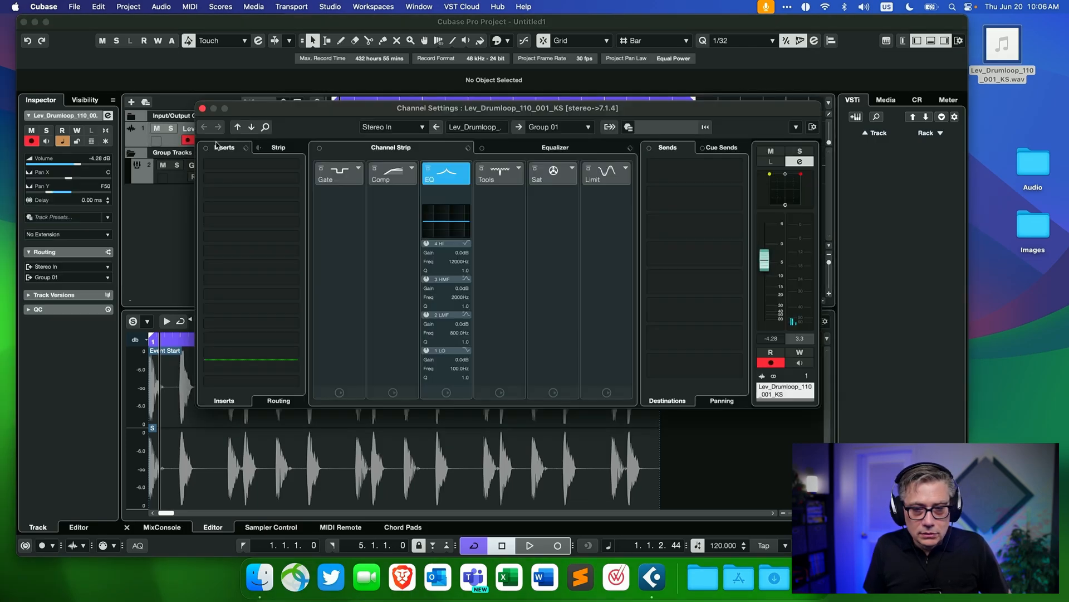
{"action": "double_click", "coordinate": [779, 190]}
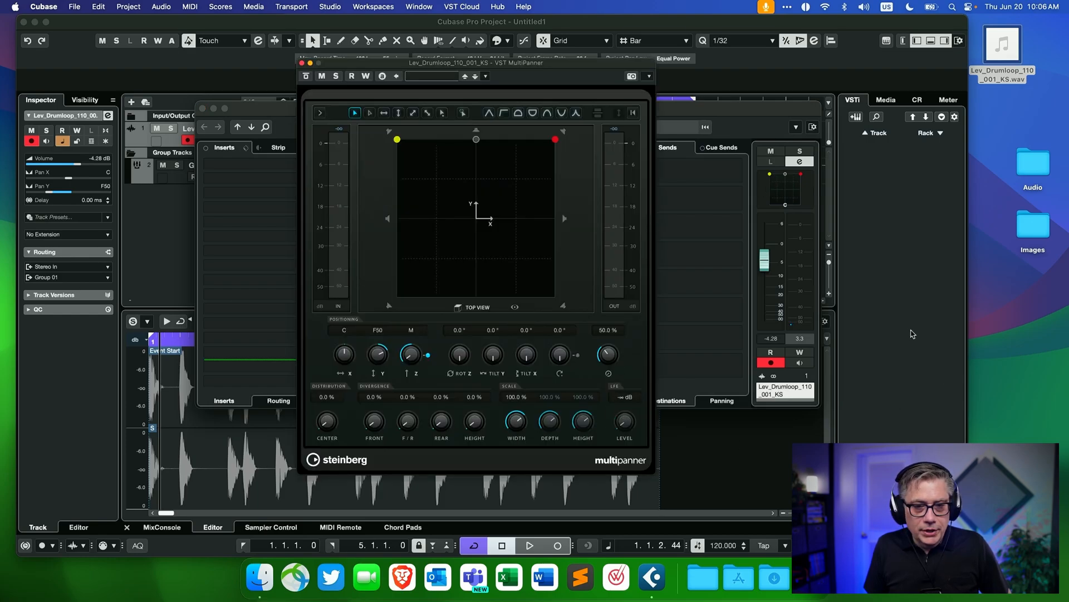
{"action": "left_click", "coordinate": [302, 63]}
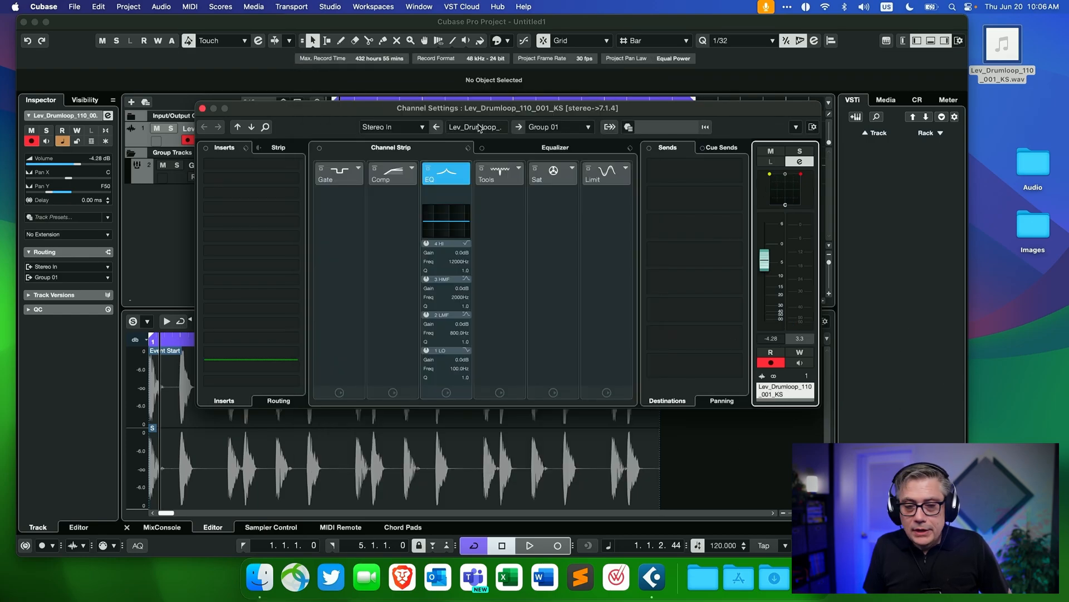
Close the drum loop's channel settings and open Lumina Delay from the Group 01 channel settings
{"action": "left_click", "coordinate": [202, 109]}
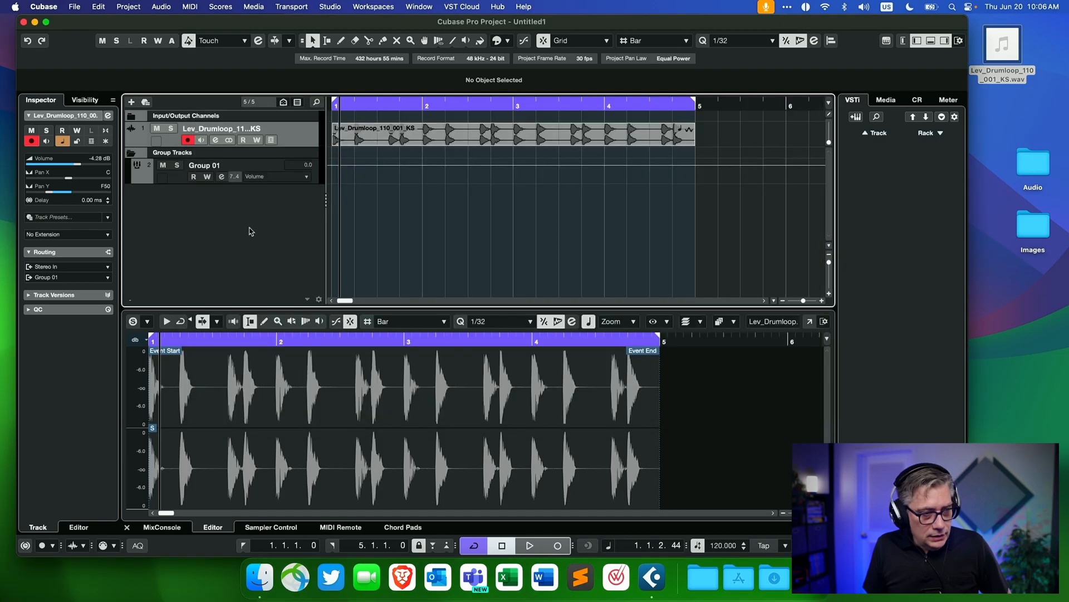
{"action": "left_click", "coordinate": [222, 177]}
{"action": "left_click", "coordinate": [245, 165]}
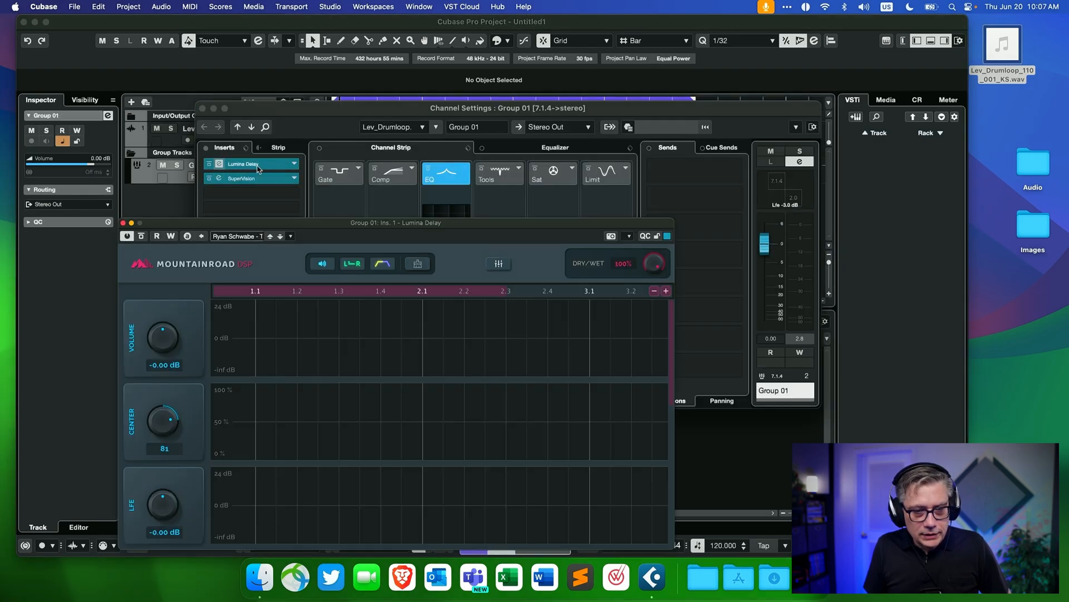
Load the Tapped In preset in Lumina Delay on Group 01
{"action": "left_click_drag", "start_coordinate": [477, 226], "coordinate": [550, 106]}
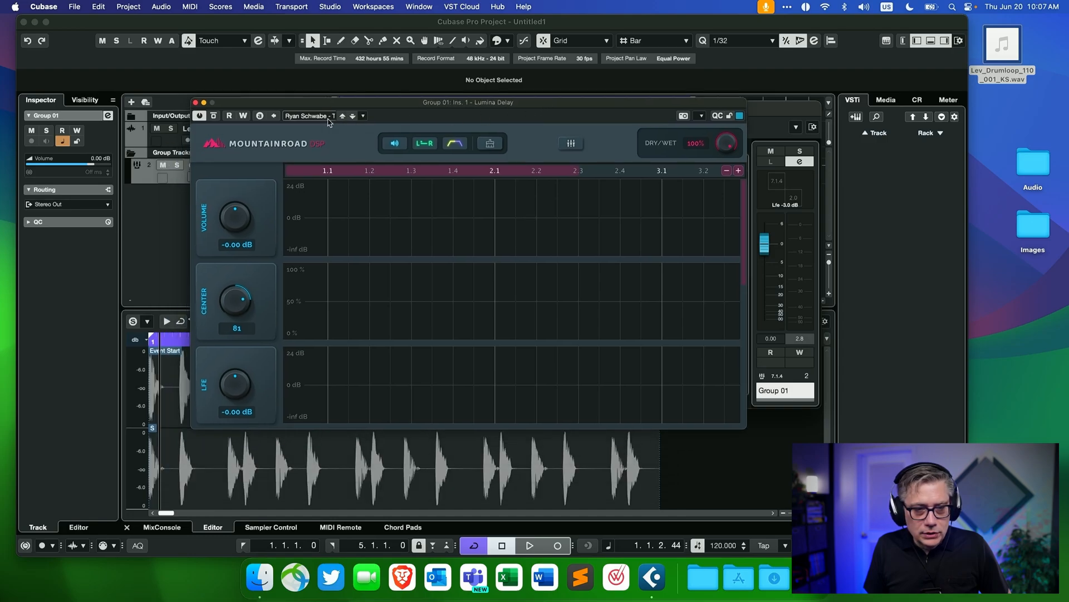
{"action": "left_click", "coordinate": [309, 115]}
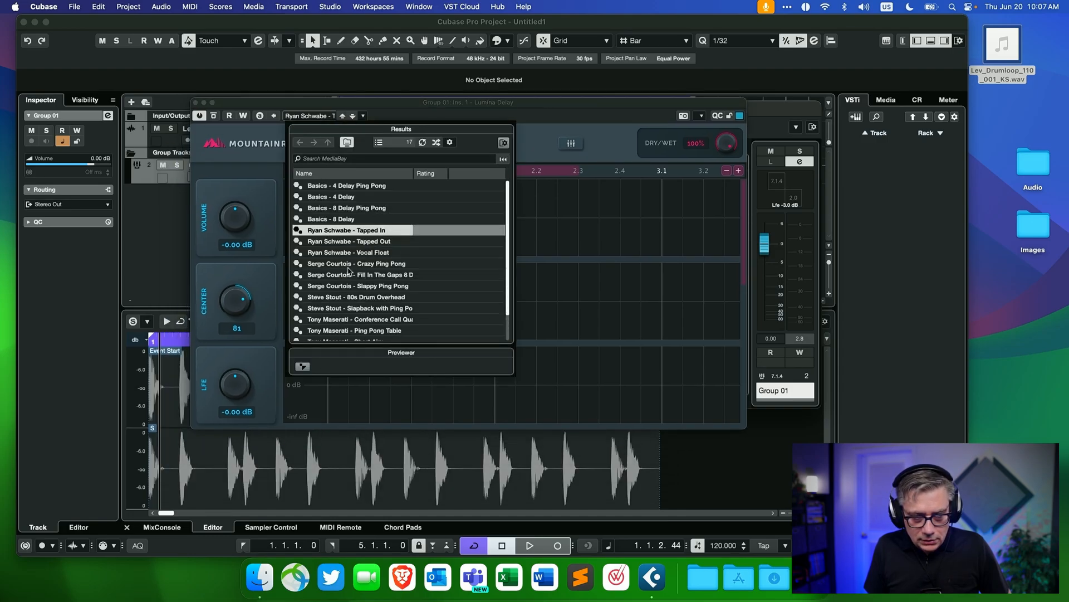
{"action": "double_click", "coordinate": [334, 230]}
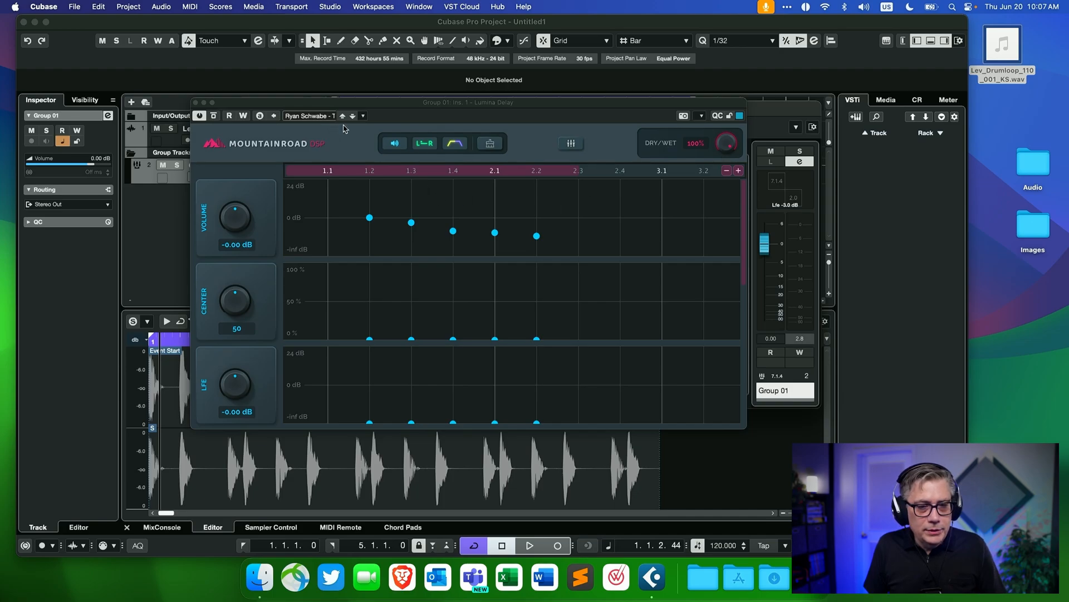
Start loop playback and open Group 01's SuperVision meter, arranging it with the Lumina Delay and channel settings windows
{"action": "left_click_drag", "start_coordinate": [367, 105], "coordinate": [436, 69]}
{"action": "key", "text": "space"}
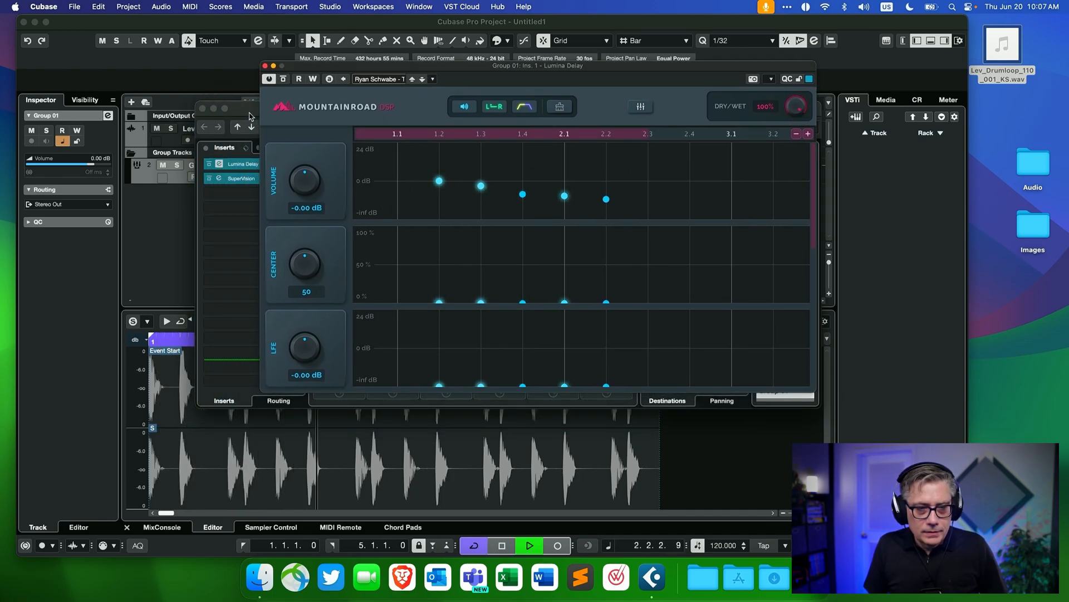
{"action": "left_click_drag", "start_coordinate": [249, 115], "coordinate": [118, 79]}
{"action": "left_click", "coordinate": [112, 142]}
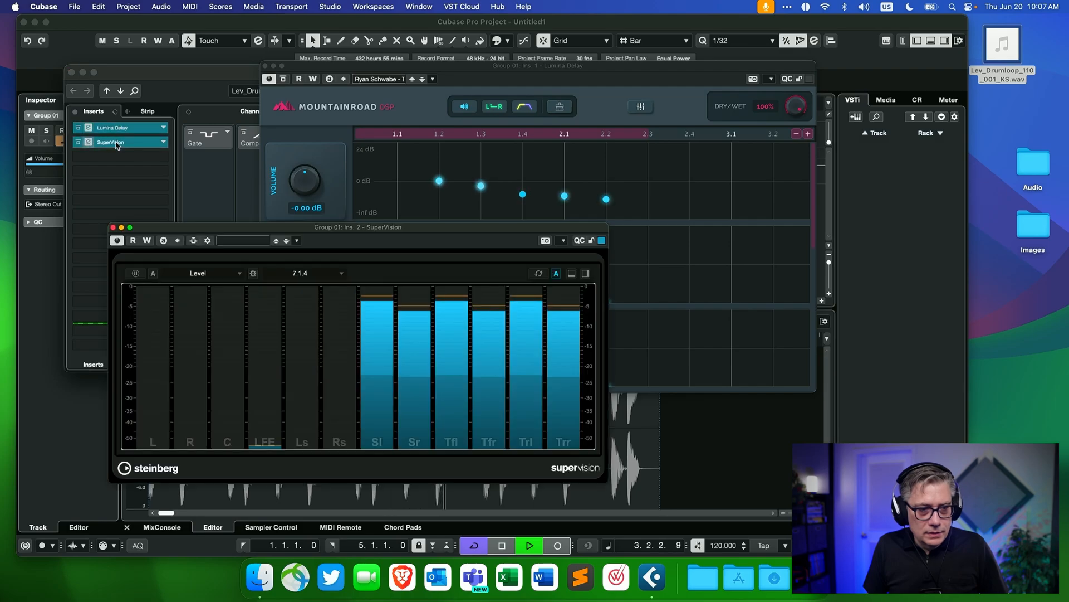
{"action": "left_click_drag", "start_coordinate": [382, 232], "coordinate": [324, 229]}
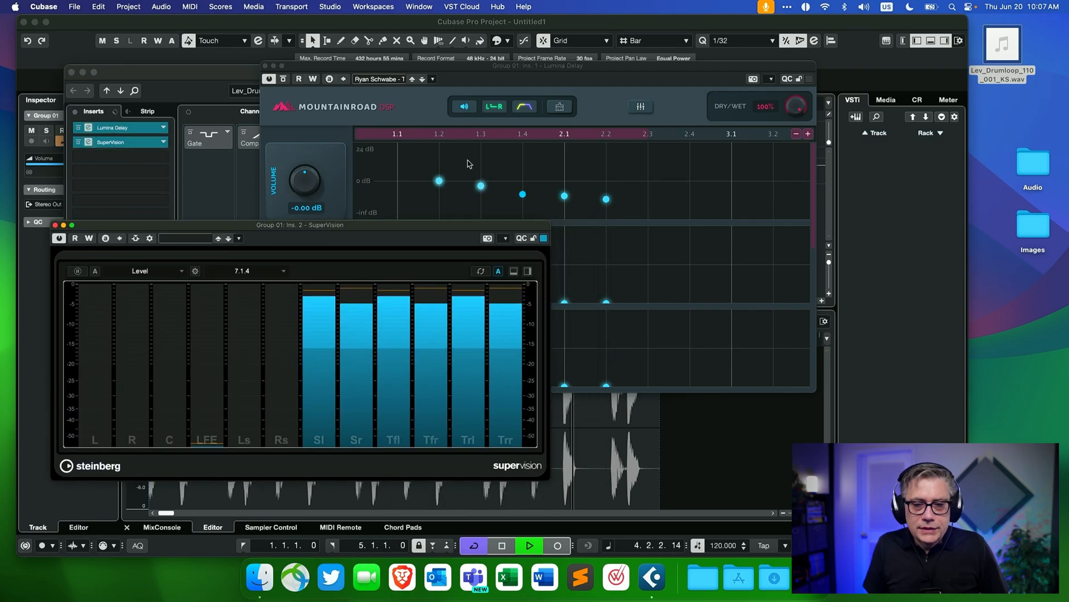
Check SuperVision's 7.1.4 channel levels alongside the Lumina Delay taps during playback, and stop the transport
{"action": "left_click_drag", "start_coordinate": [505, 77], "coordinate": [582, 70]}
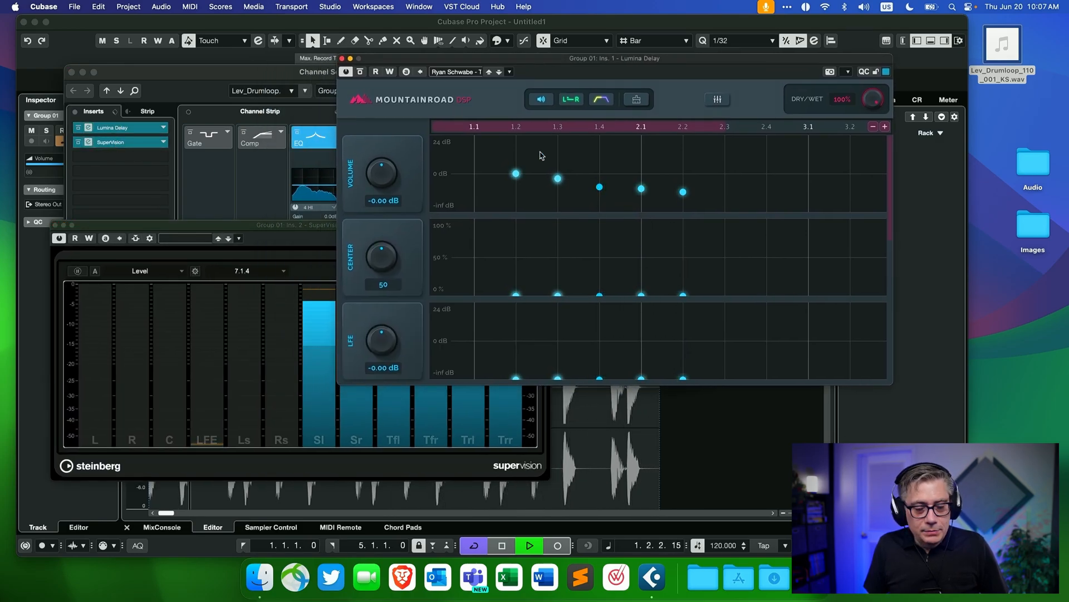
{"action": "left_click", "coordinate": [241, 232]}
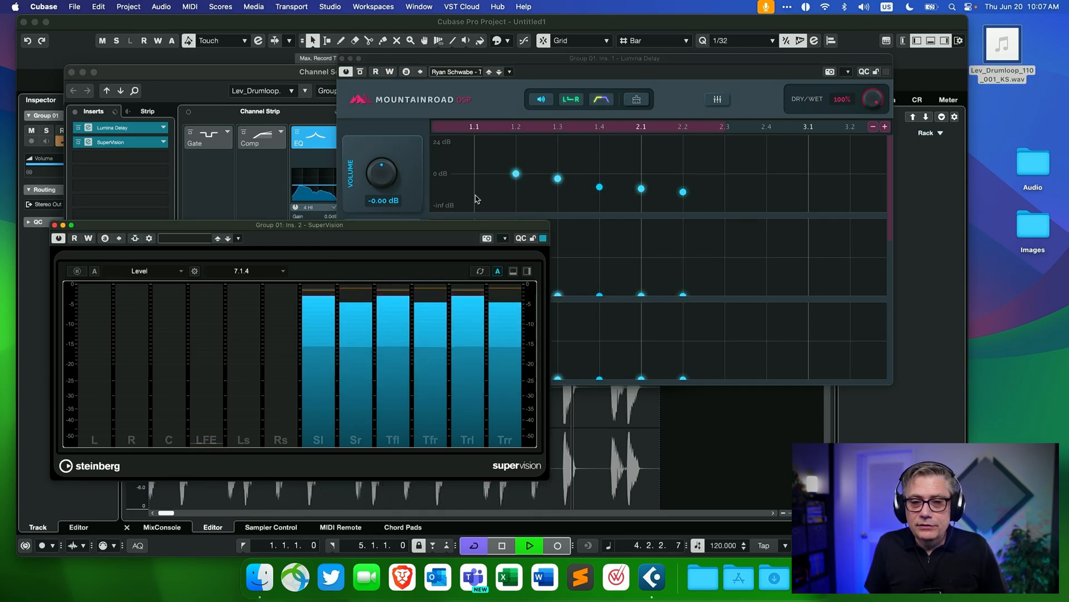
{"action": "left_click_drag", "start_coordinate": [530, 64], "coordinate": [523, 63]}
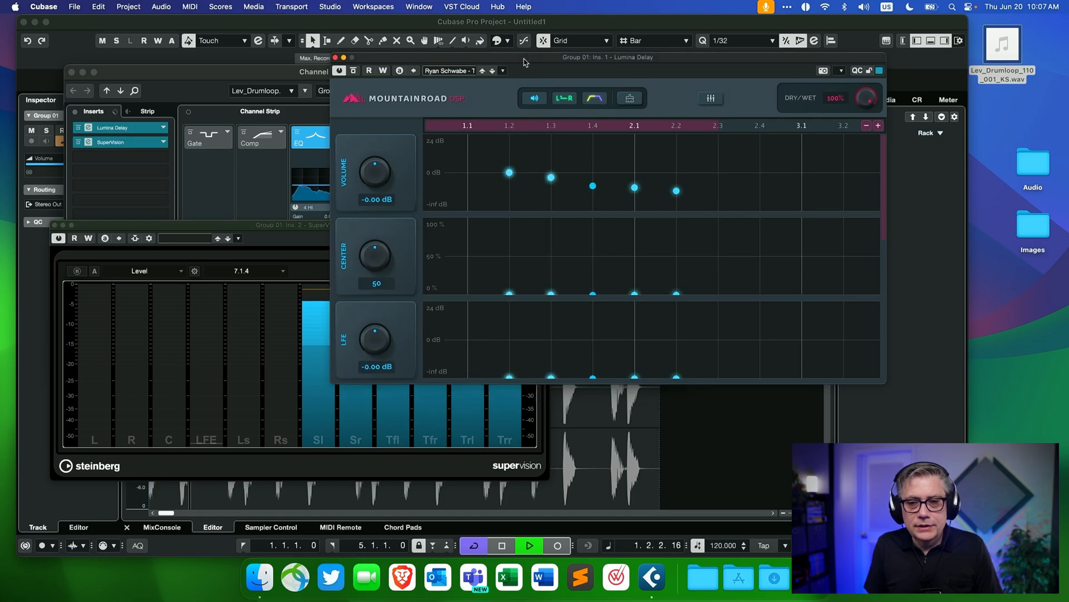
{"action": "key", "text": "space"}
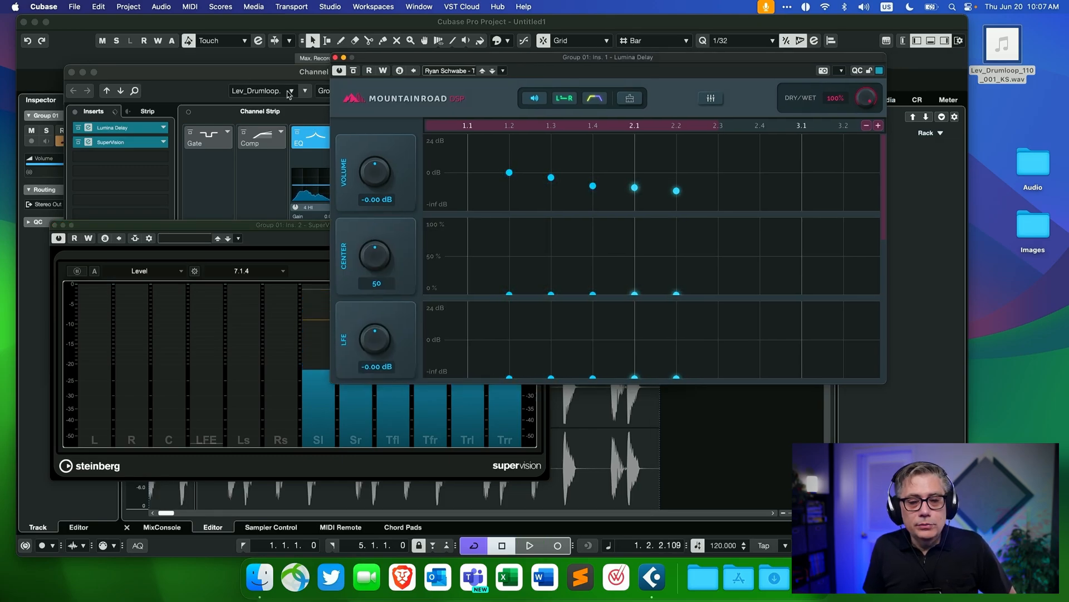